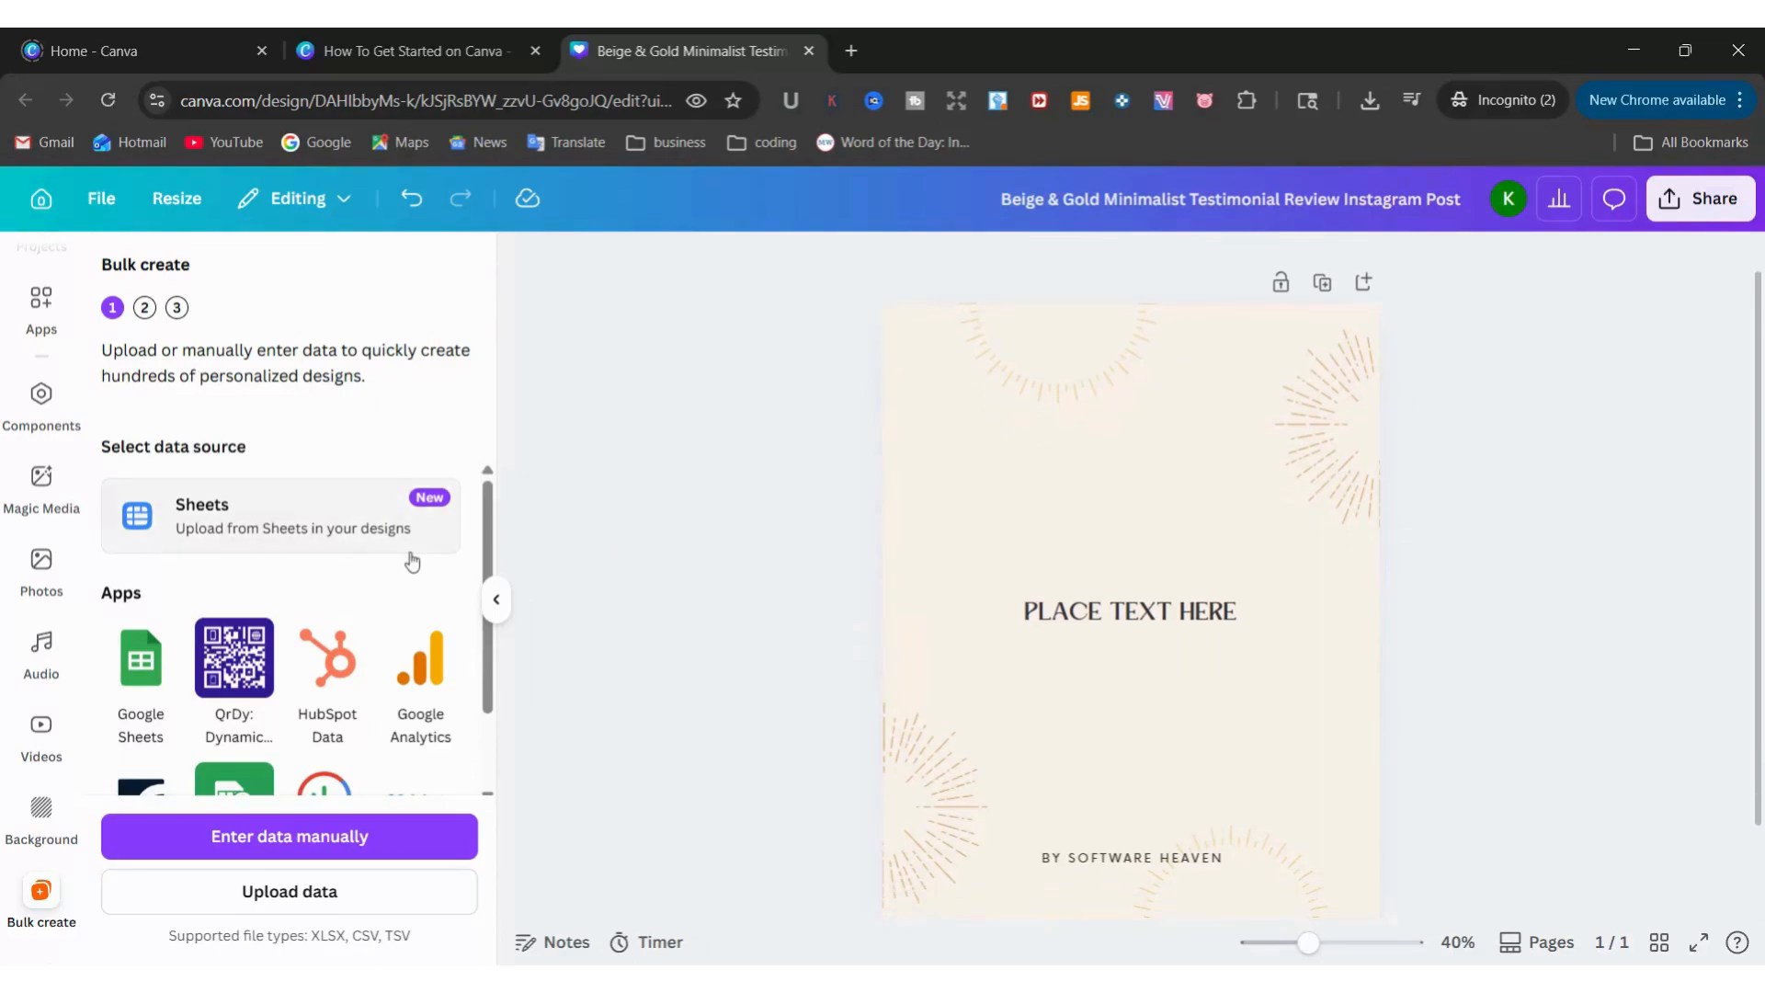
Open the manual data entry table for the bulk creation
scroll(410, 556, down, 2)
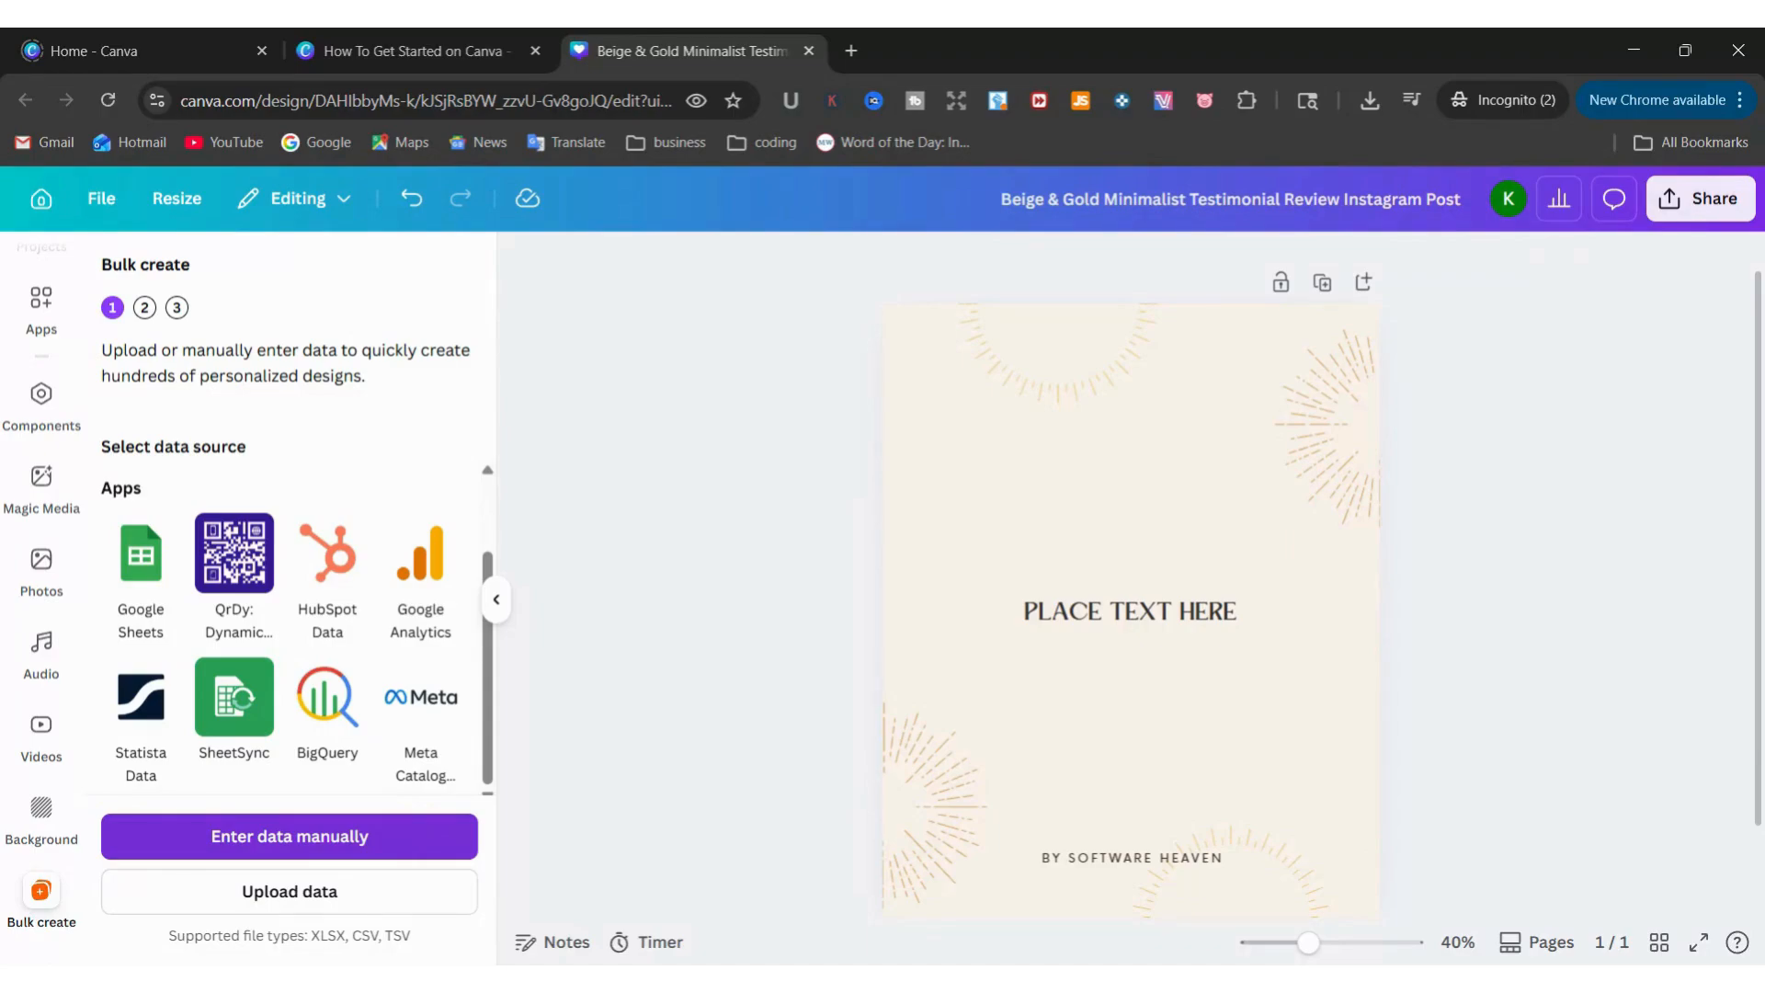
click(404, 846)
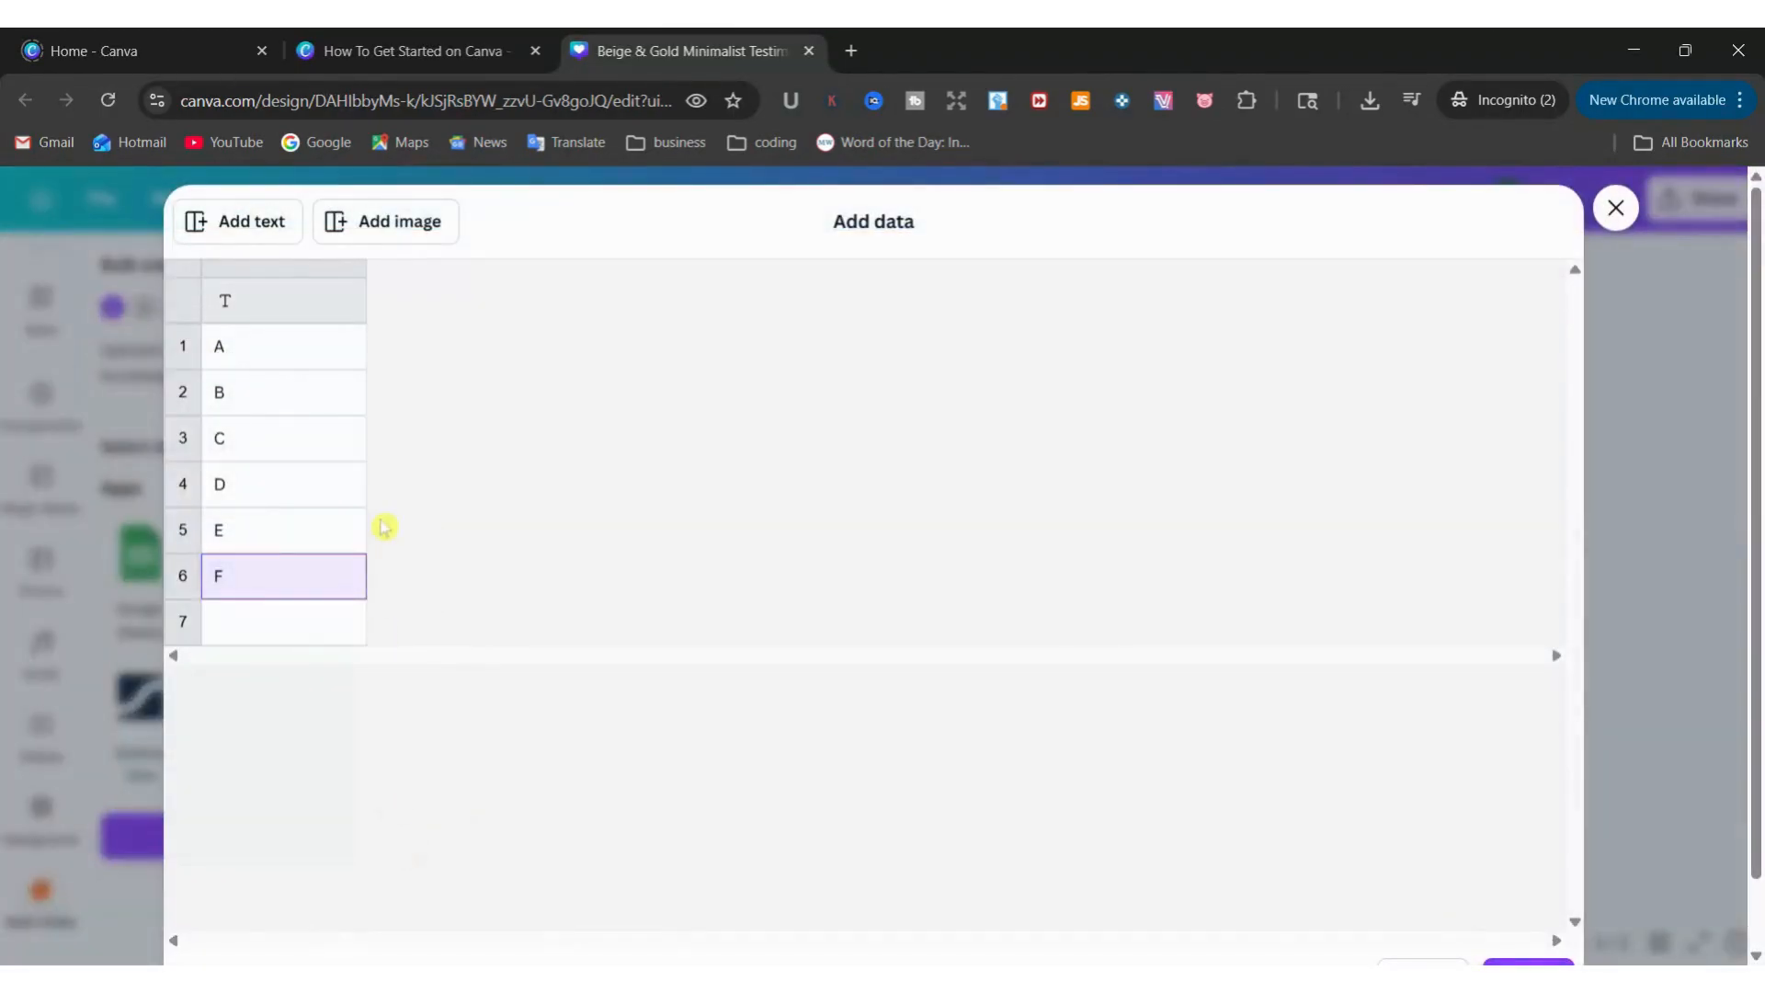
click(262, 350)
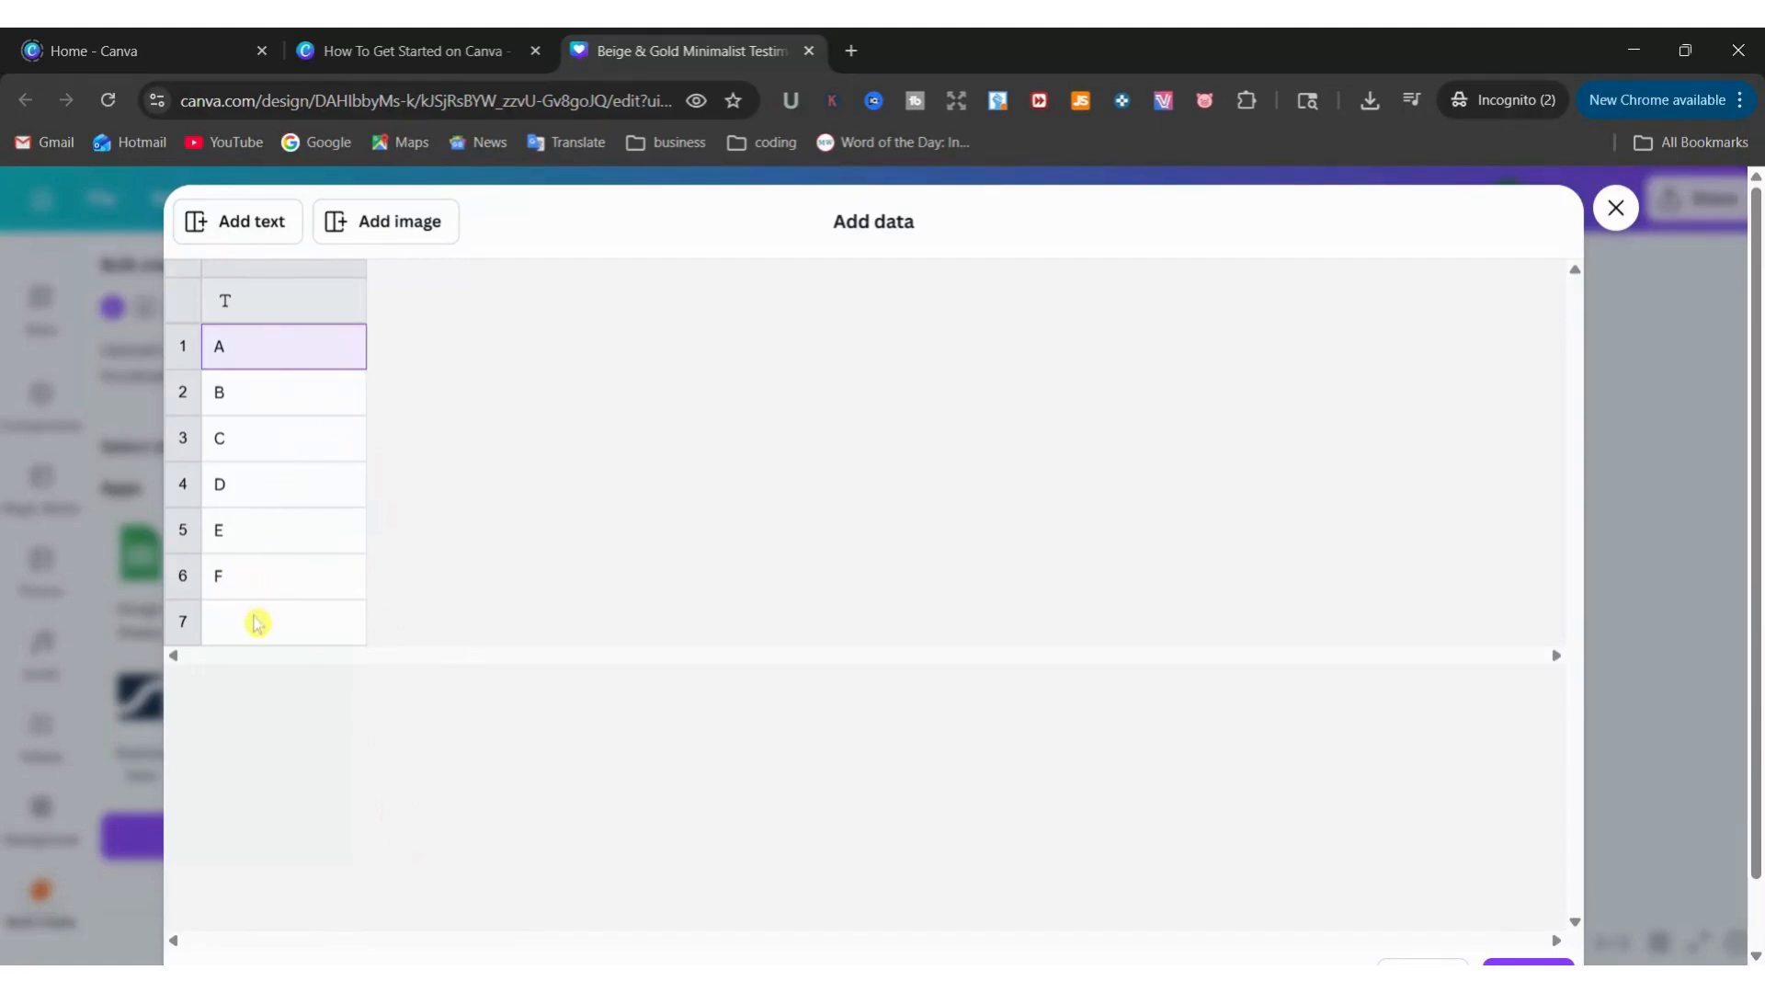
Fill rows 7 to 11 of the text column with G, H, I, J and K, and apply the data
click(257, 622)
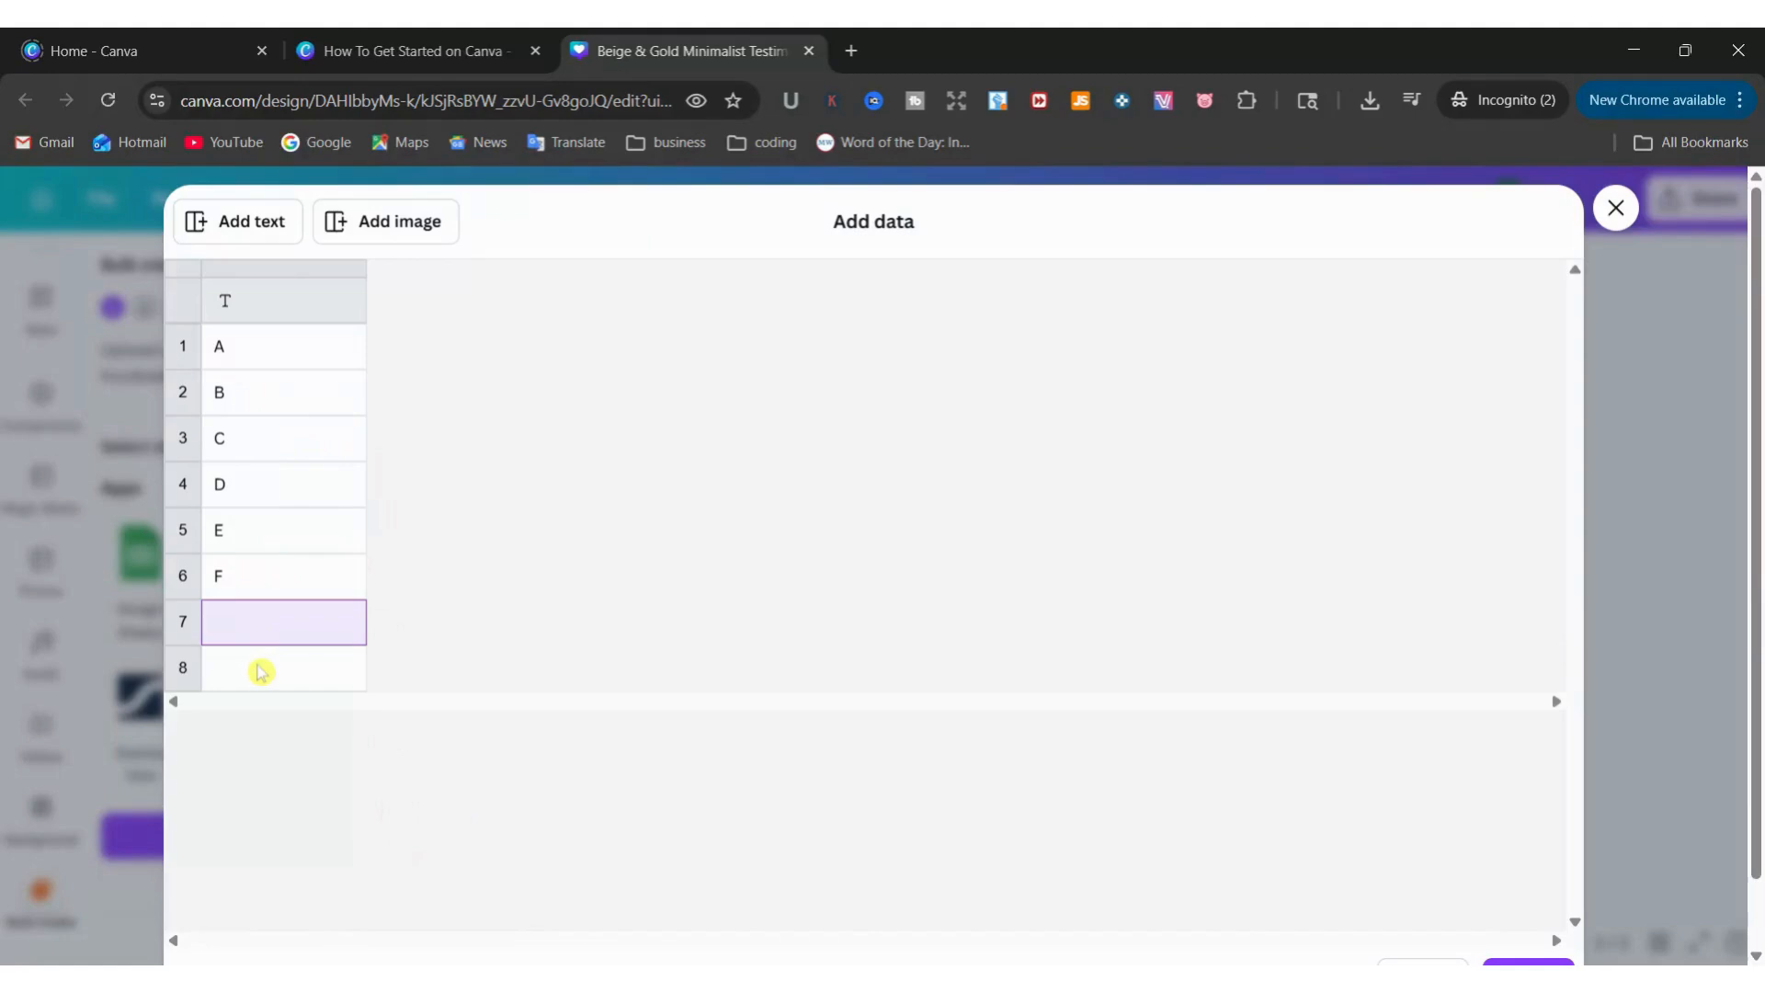
click(268, 612)
text(G)
click(257, 674)
text(H)
click(250, 713)
text(I)
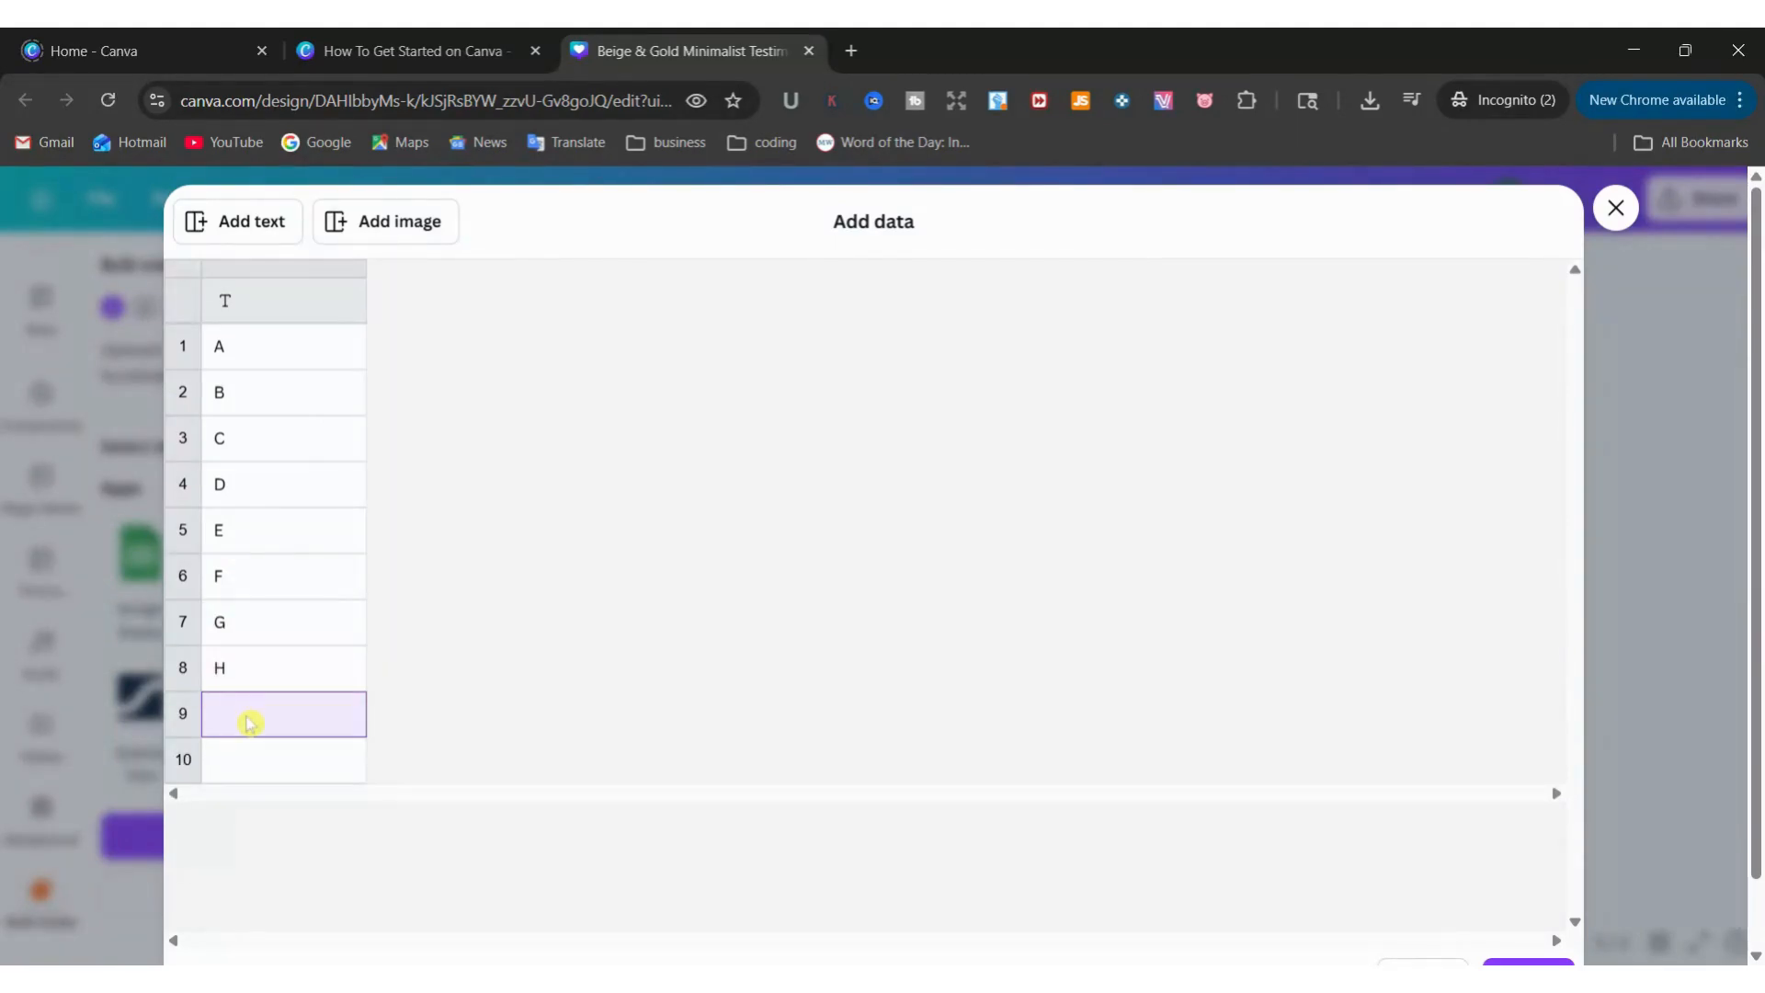
click(249, 759)
text(J)
click(236, 812)
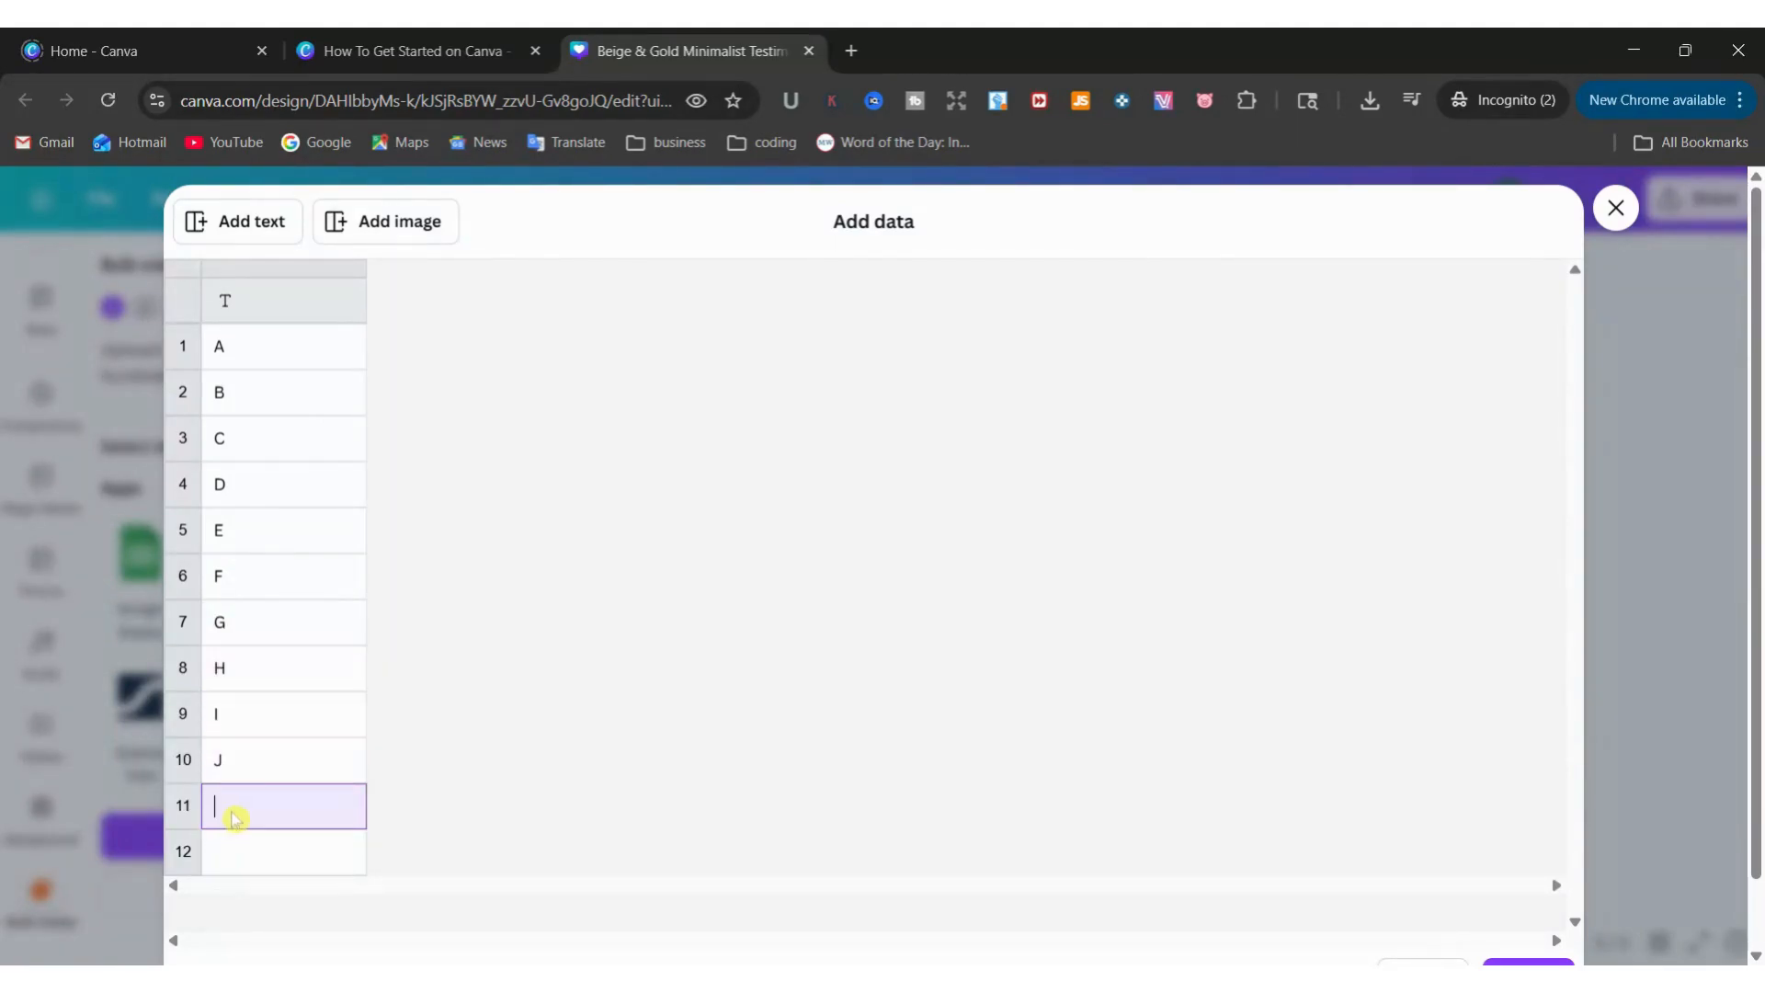
text(K)
scroll(1196, 557, down, 1)
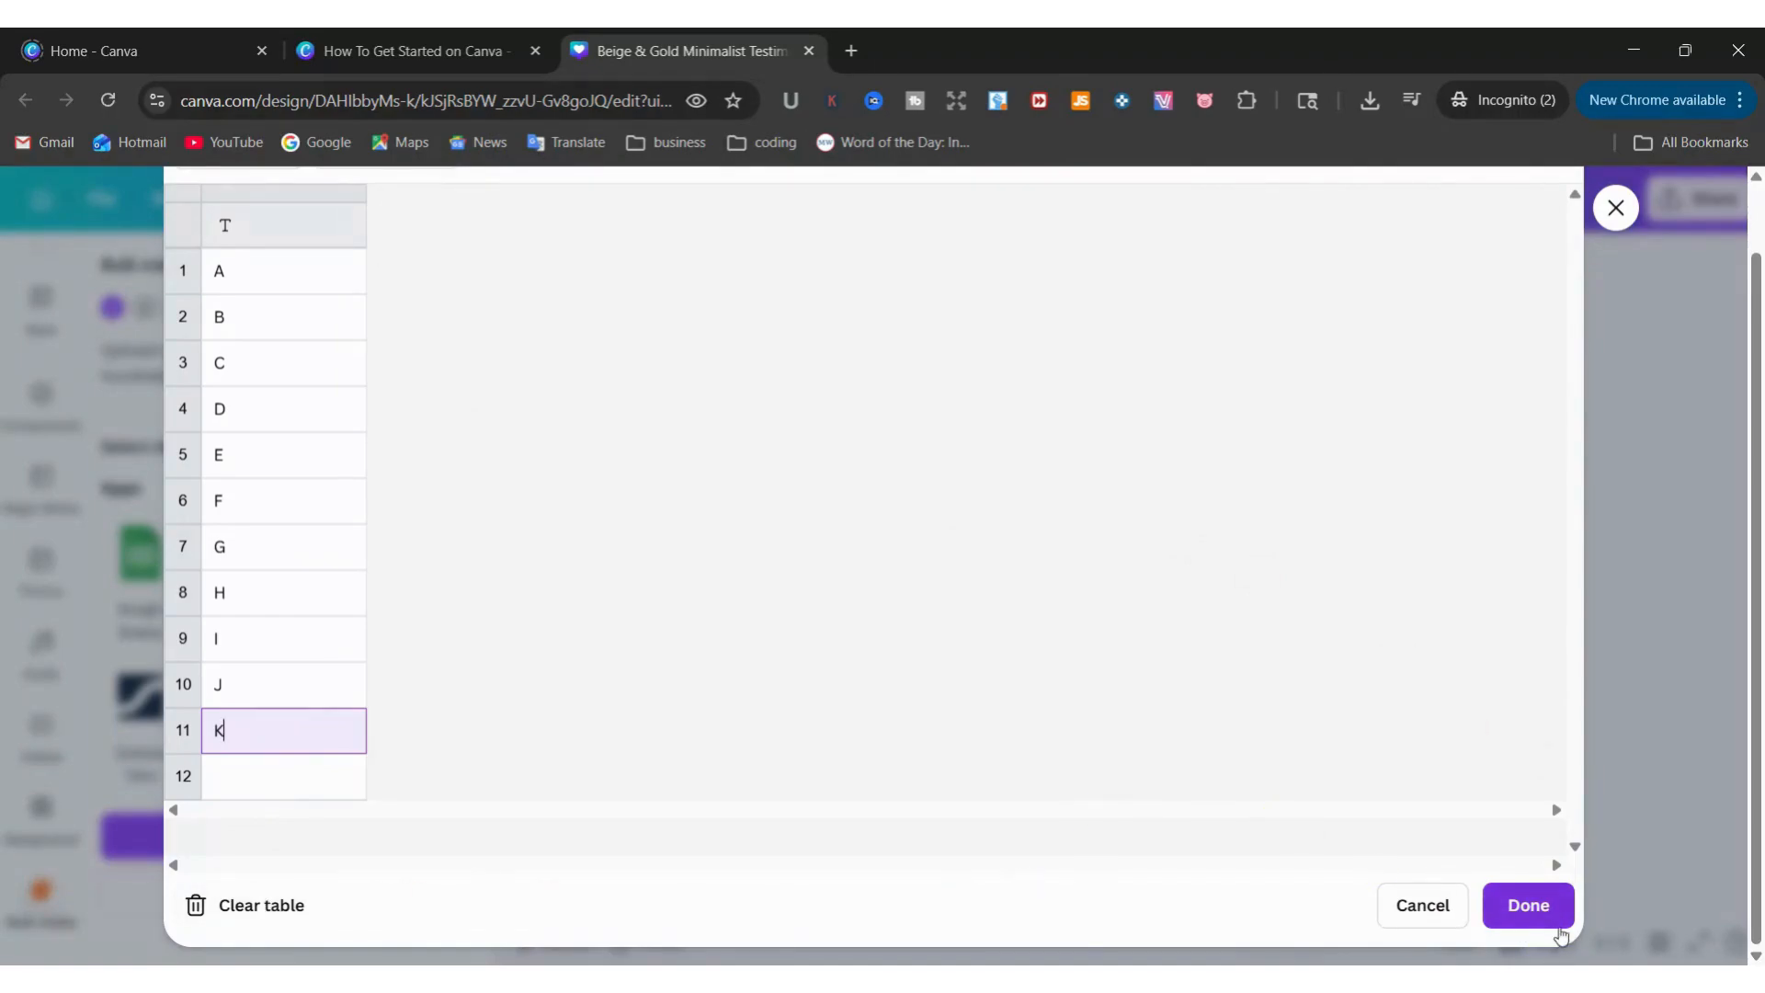
click(1528, 906)
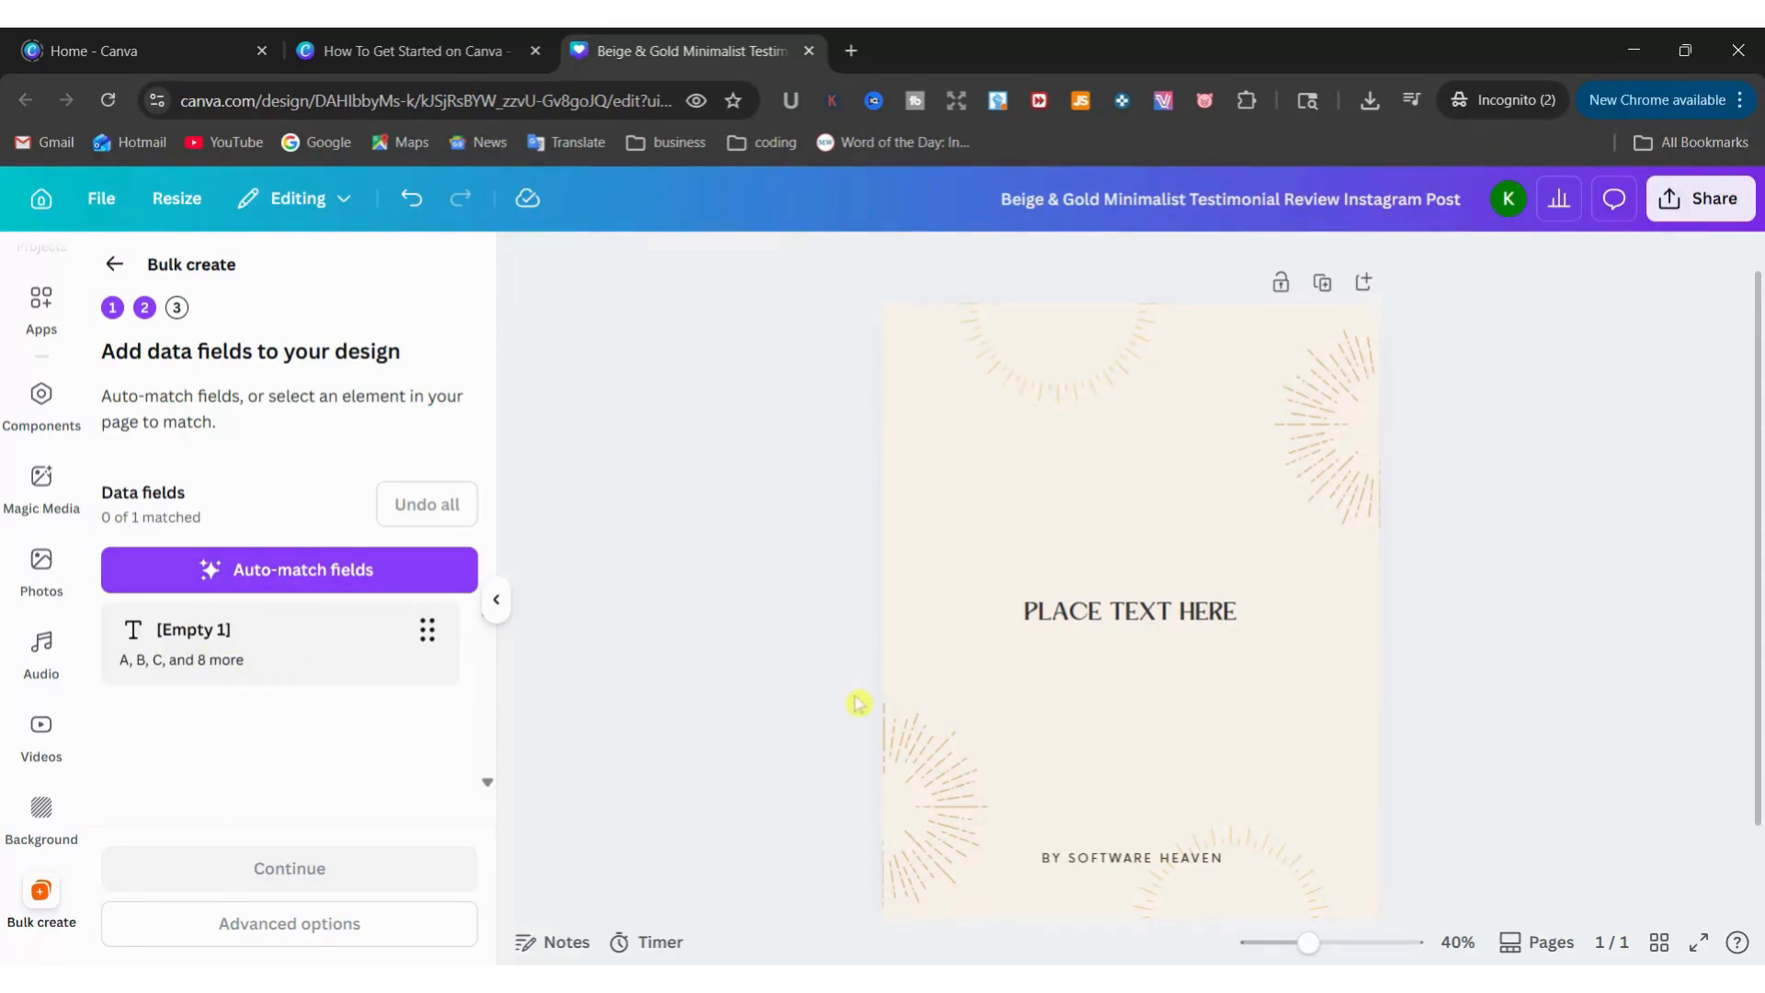
Connect the "PLACE TEXT HERE" text box to the [Empty 1] data field
click(1108, 627)
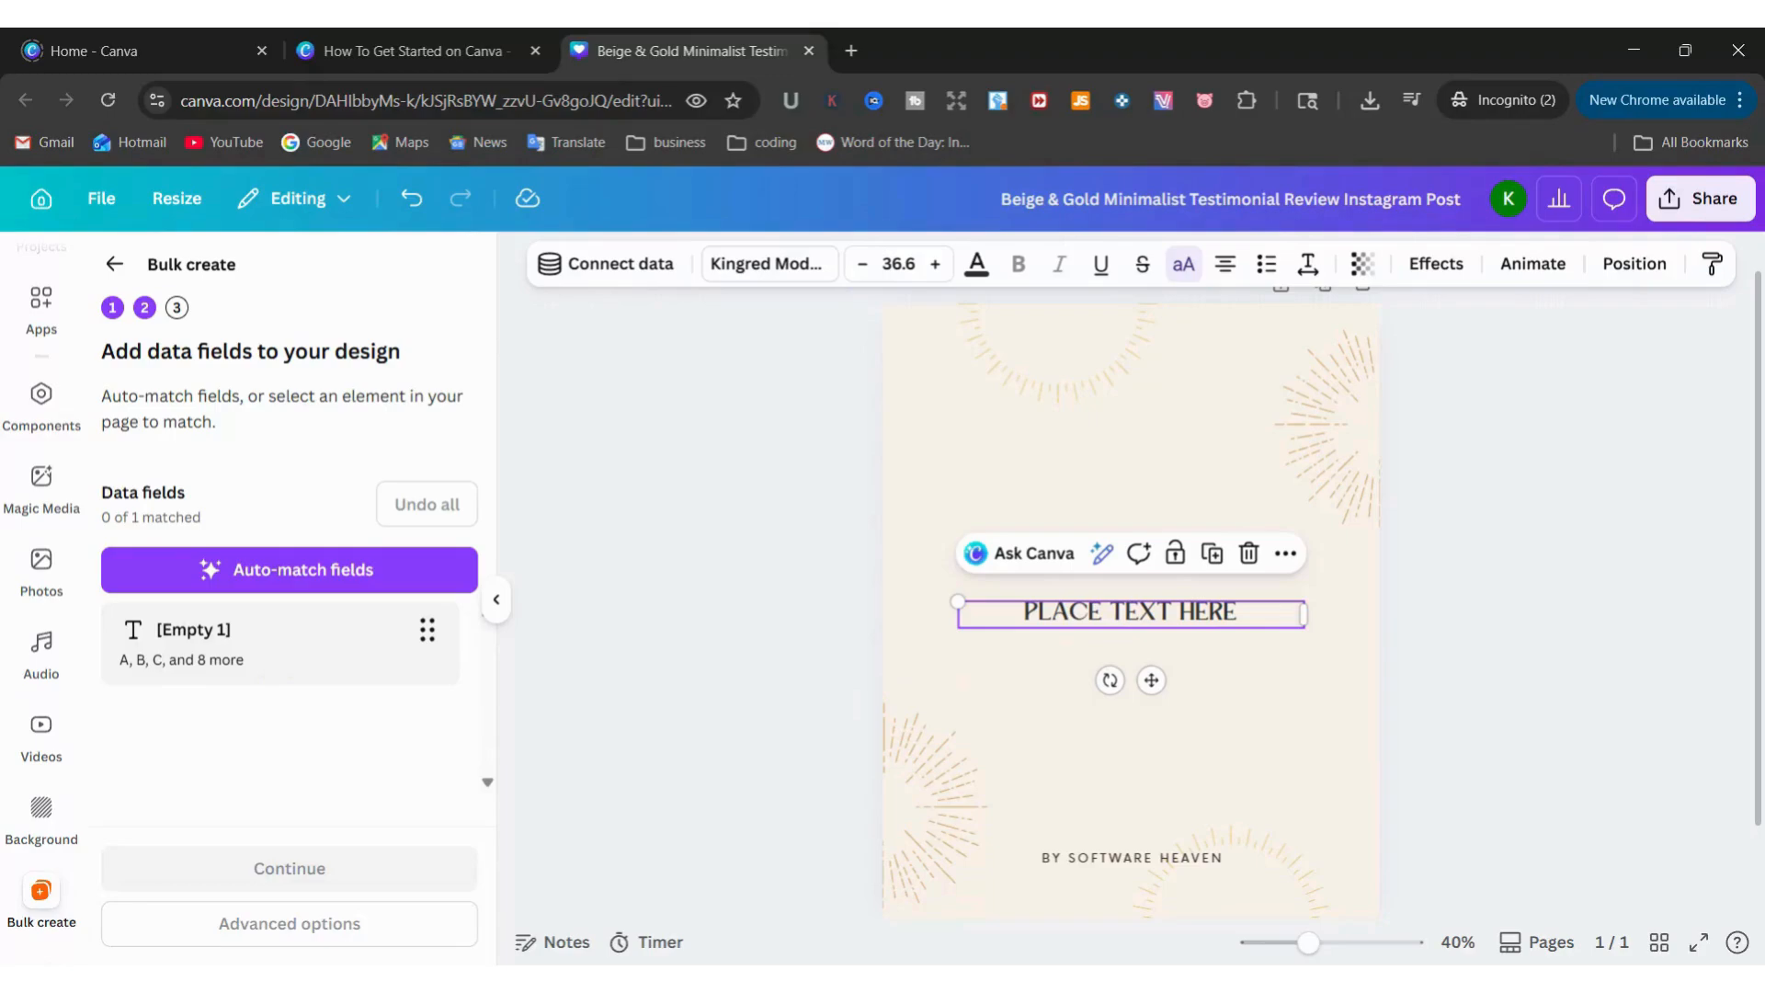
right_click(1110, 627)
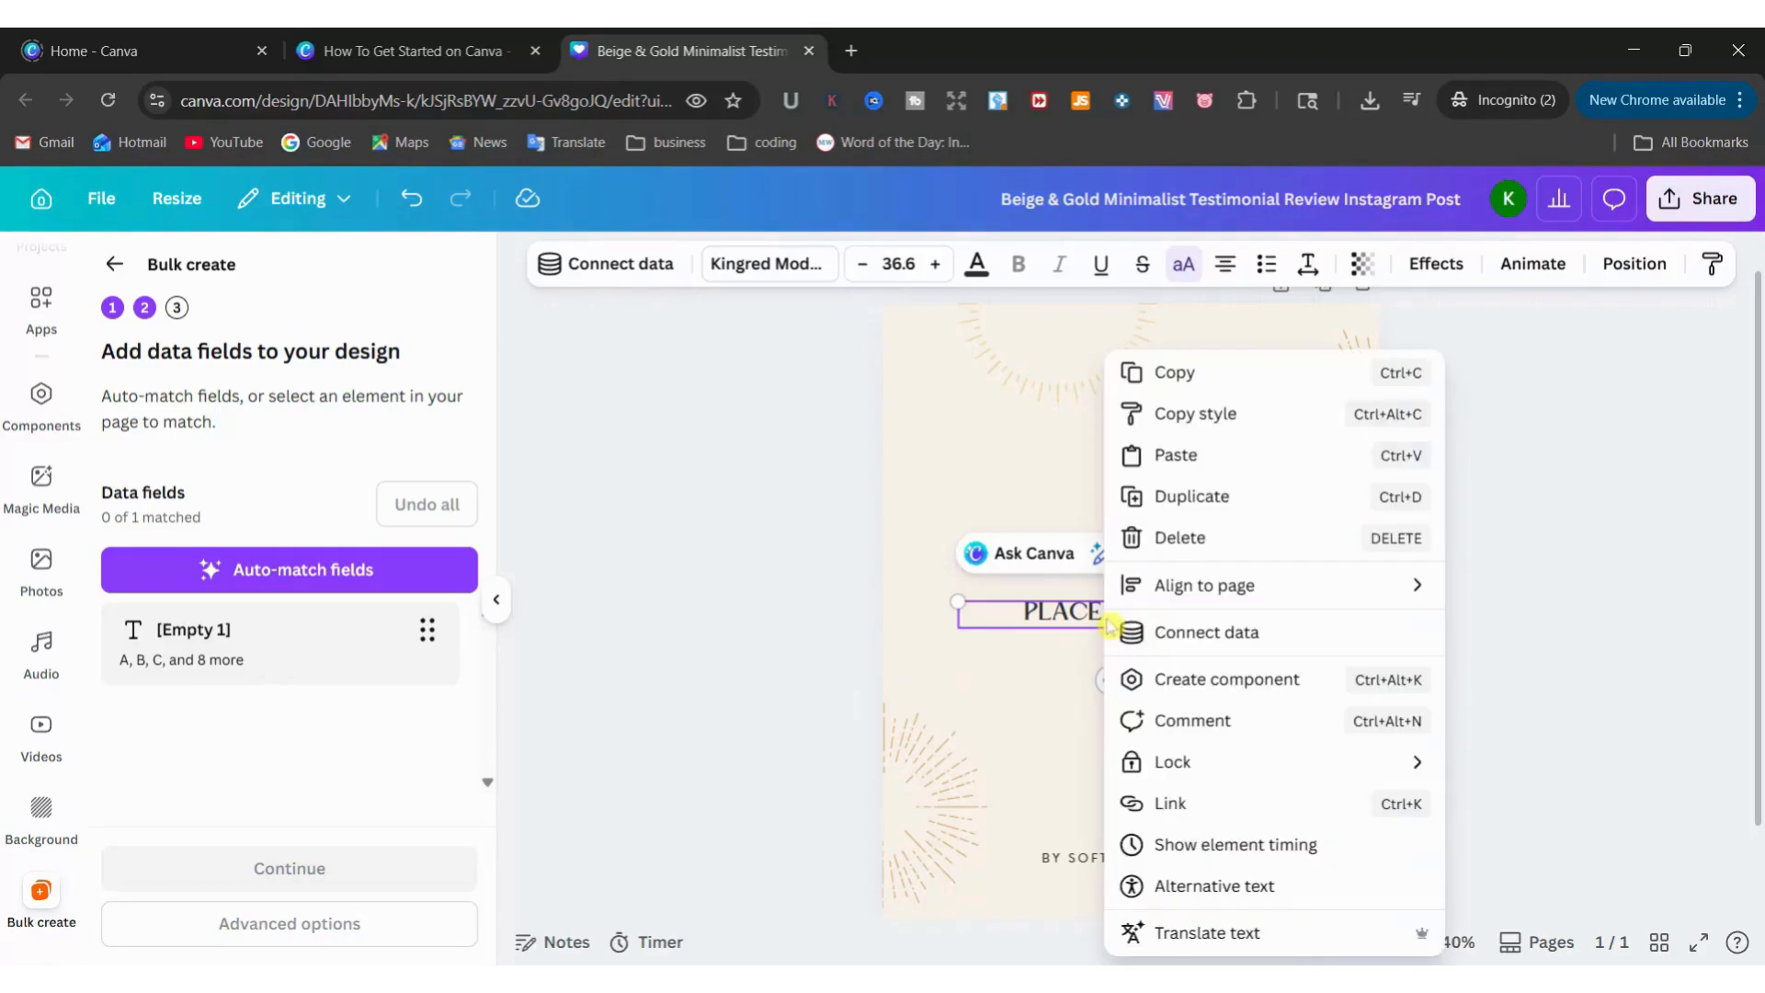
click(1206, 634)
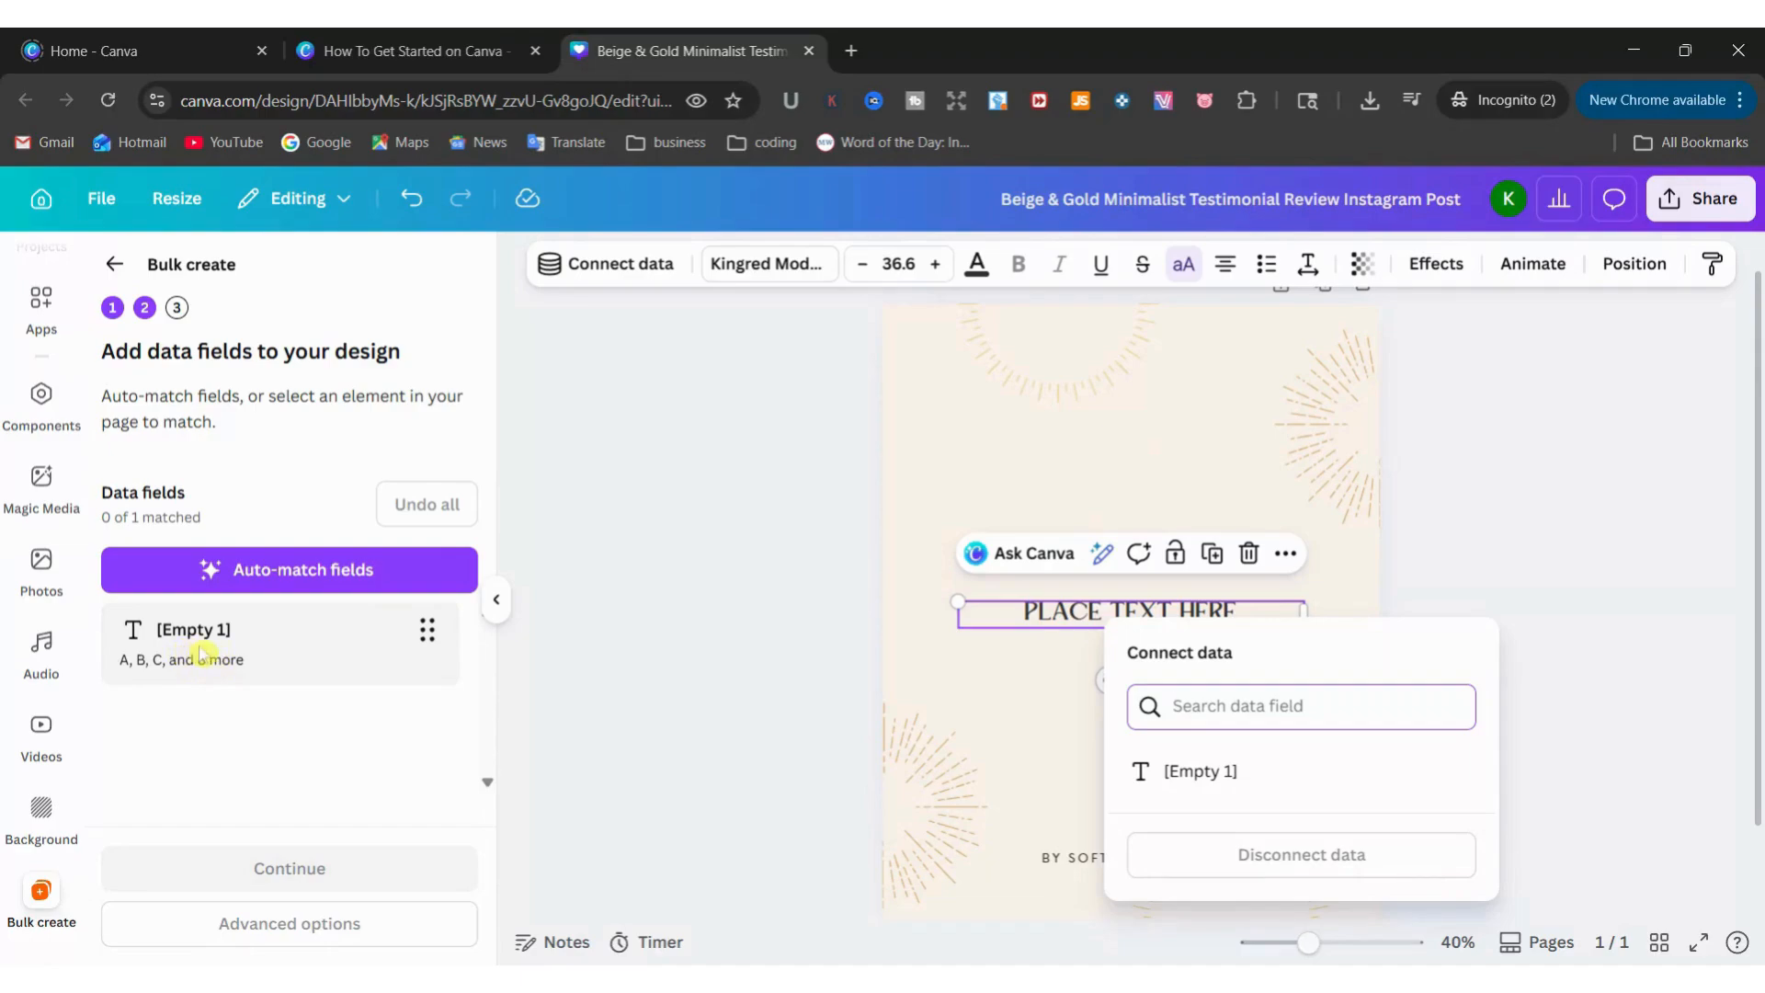
click(1199, 782)
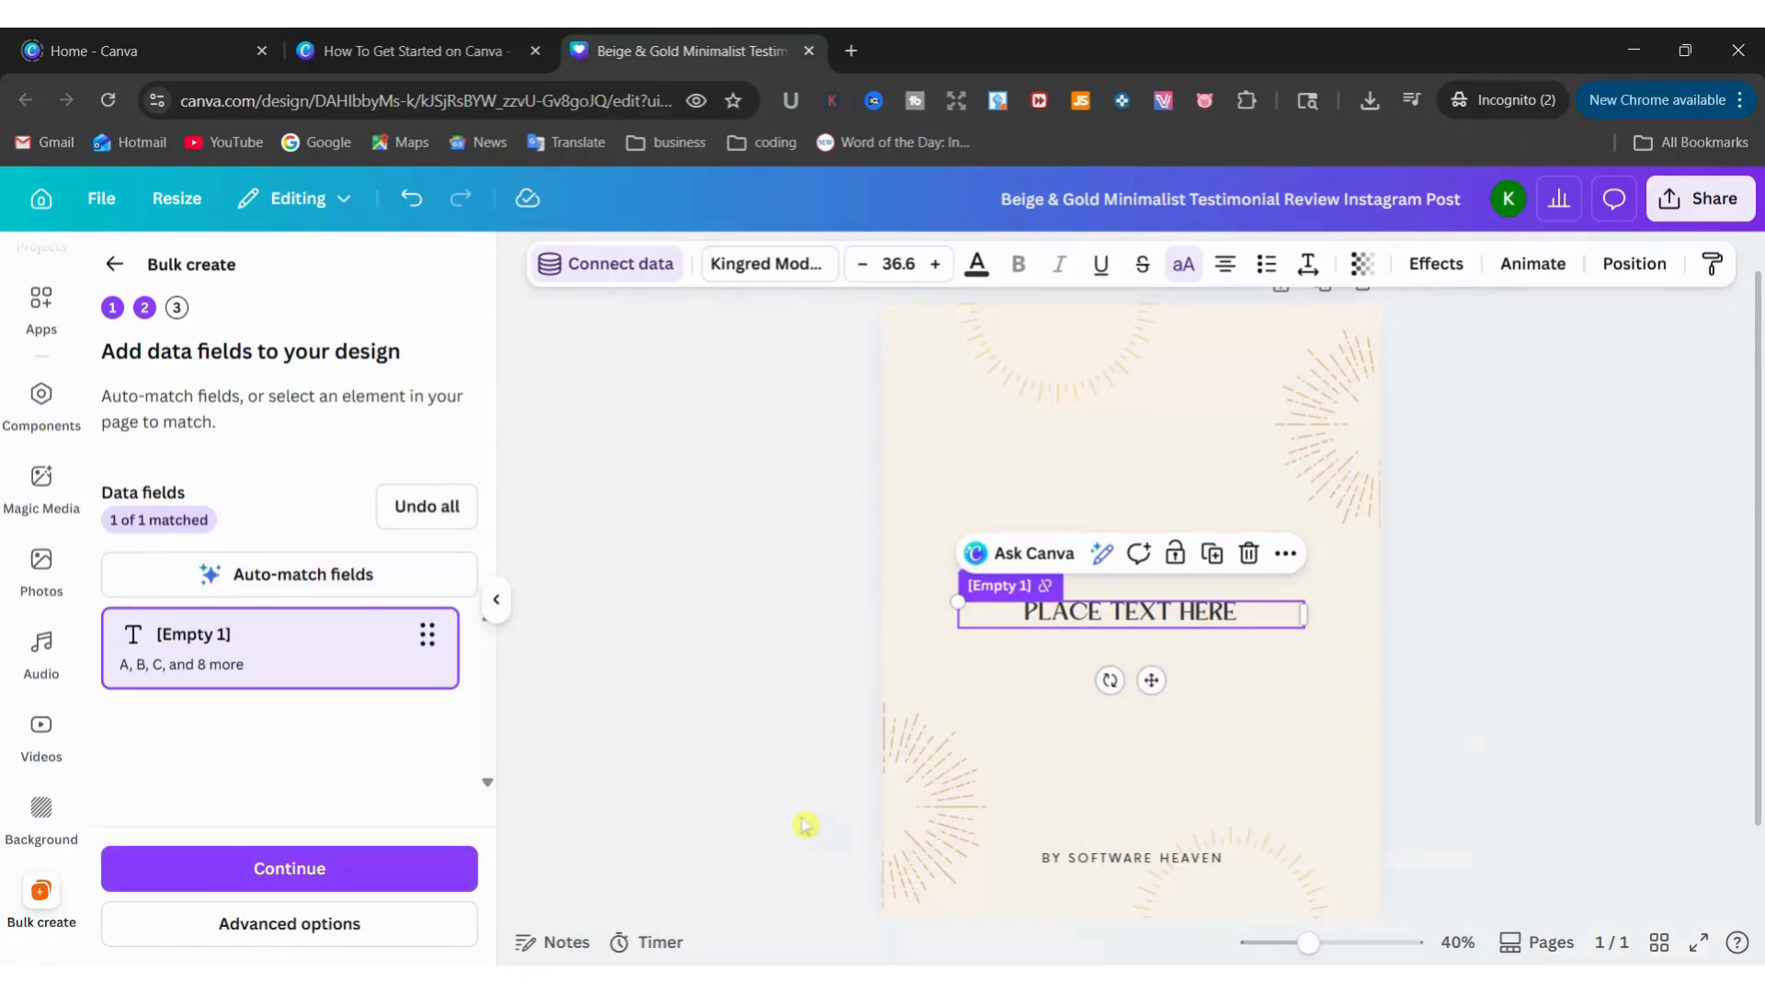
Generate the 11 designs with all data rows A to K selected
click(316, 881)
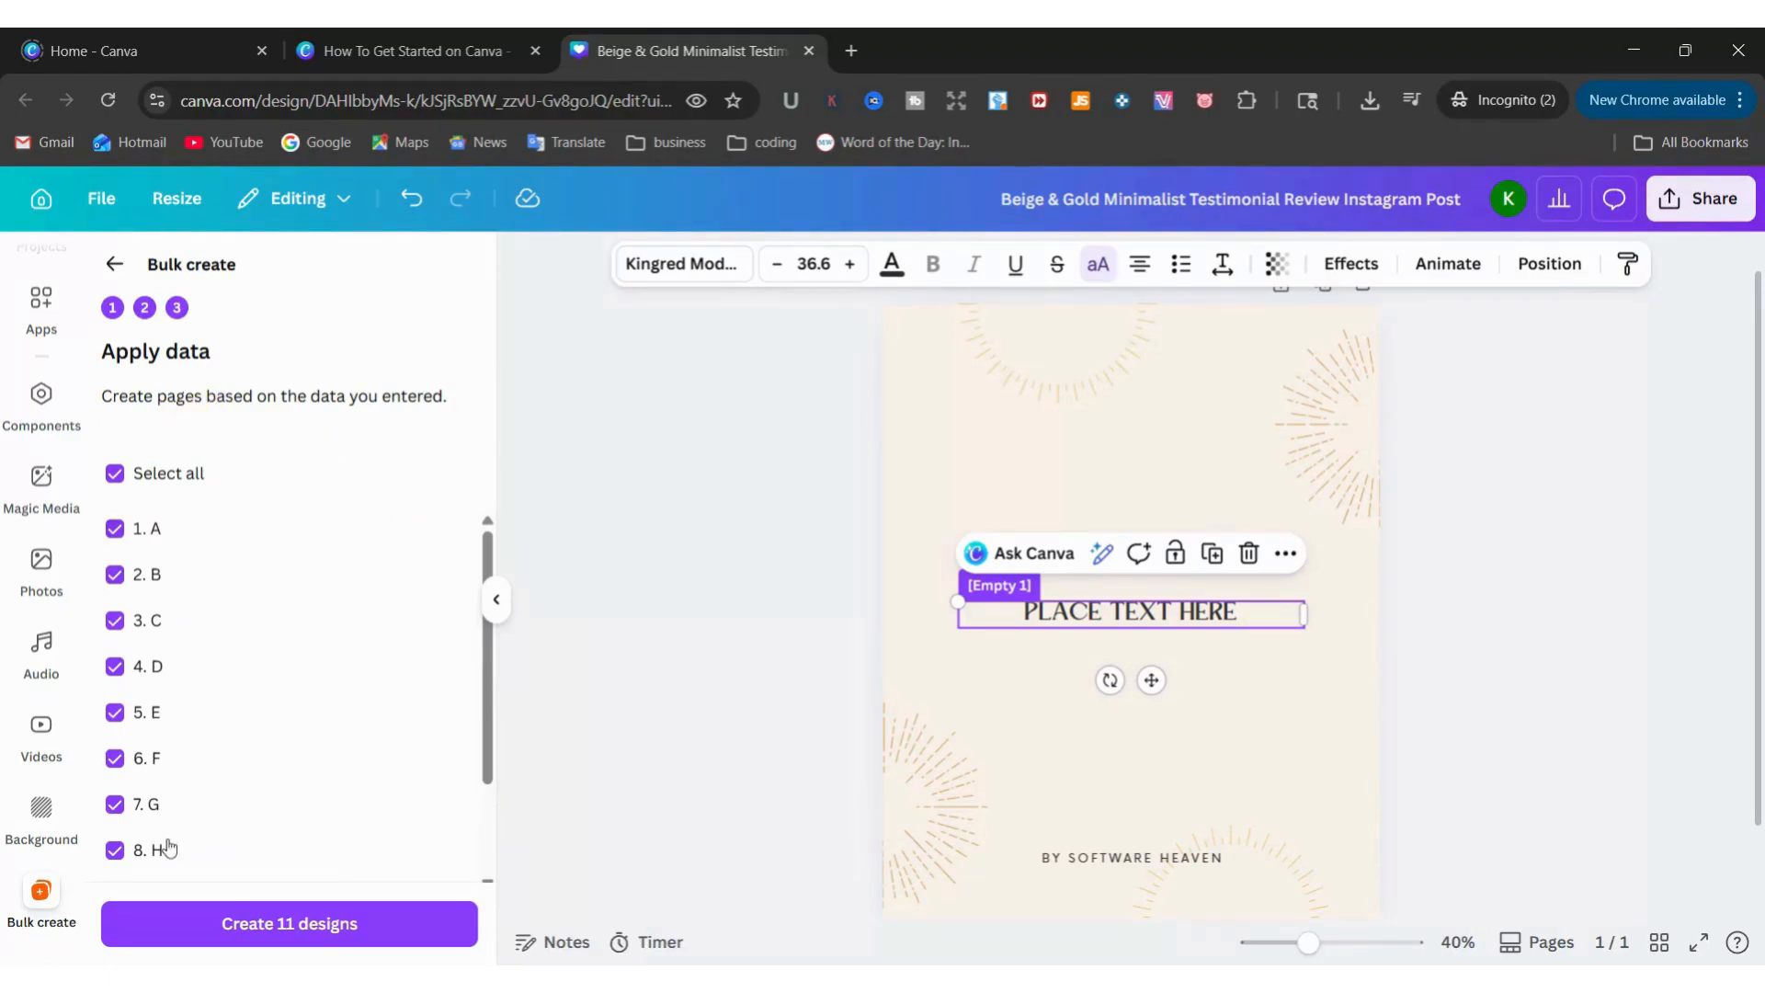
scroll(193, 818, down, 2)
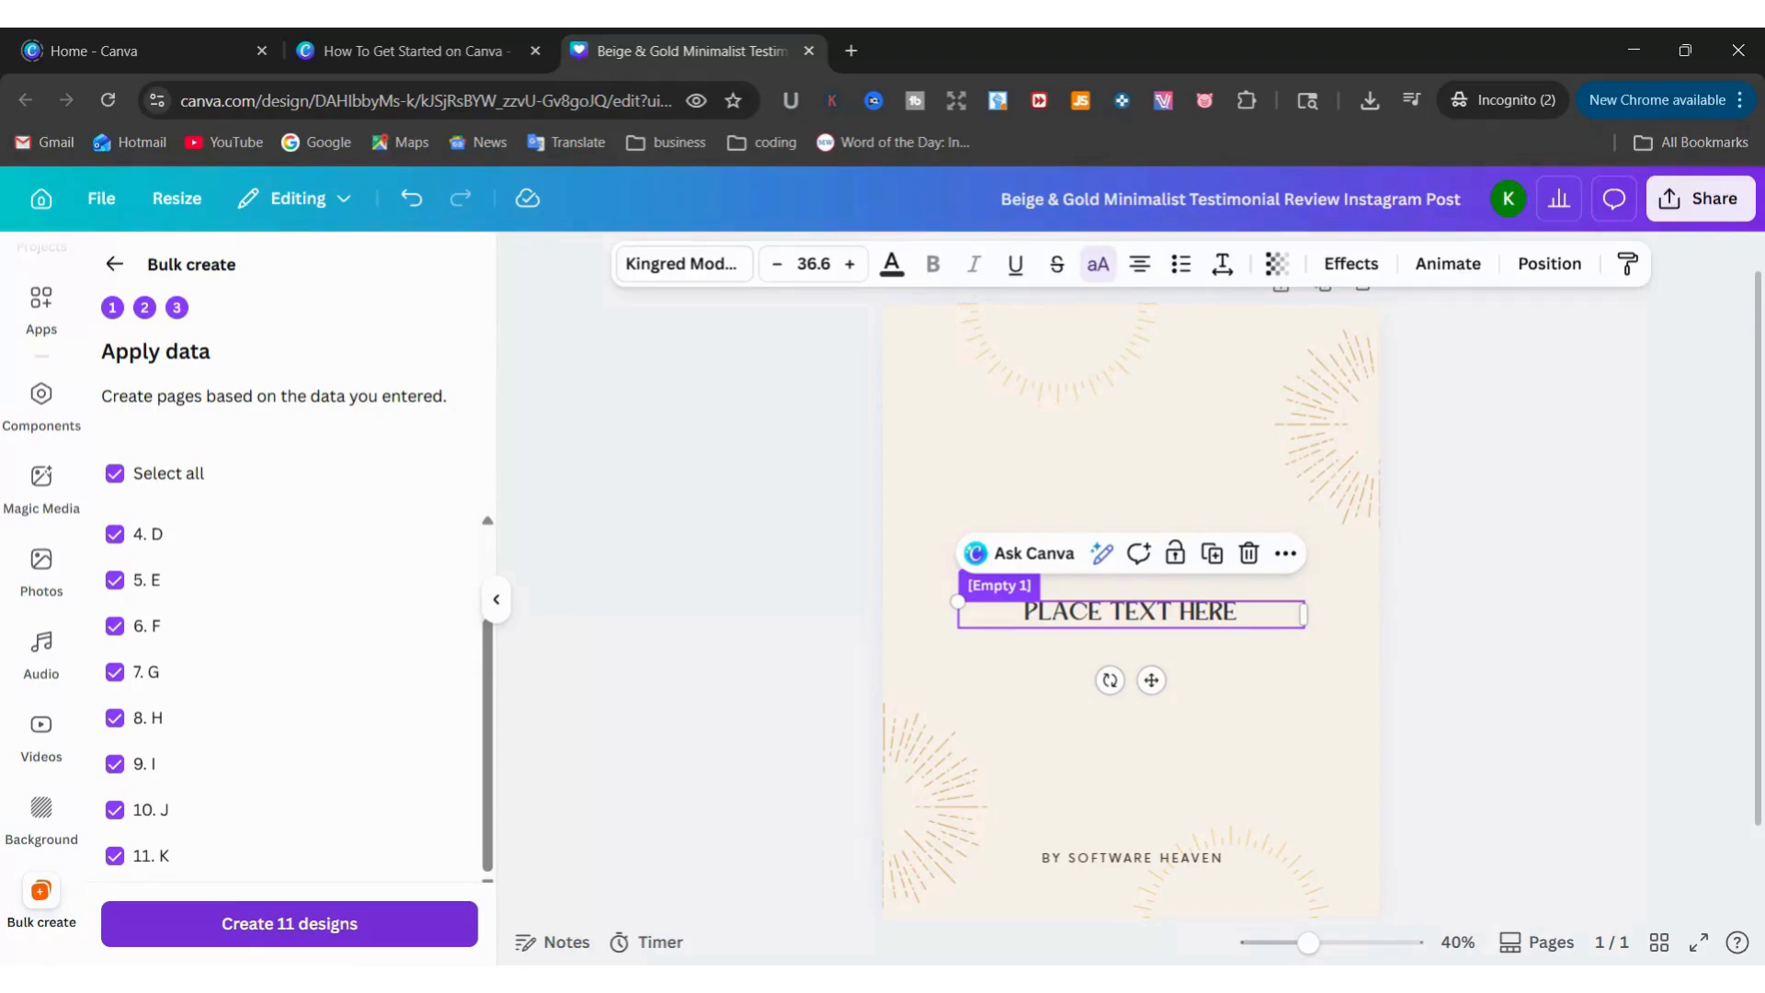
click(336, 928)
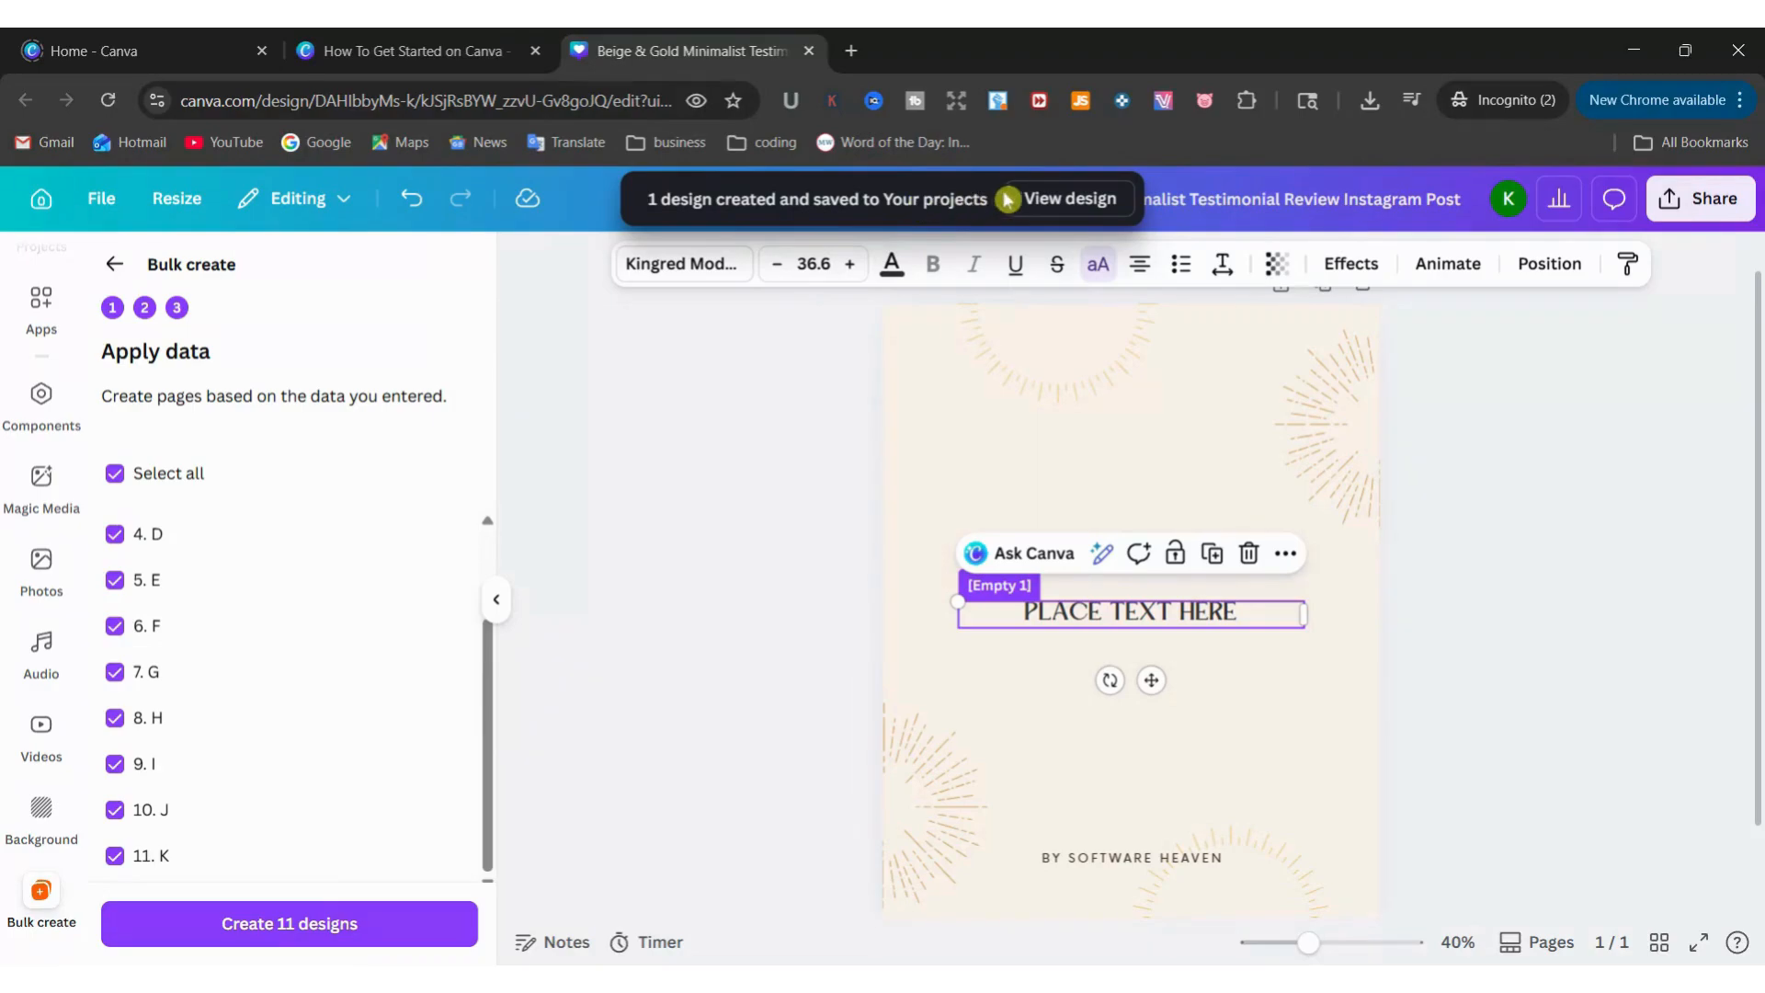
Open the generated bulk design, look through its lettered pages and display them all in grid view
click(1064, 202)
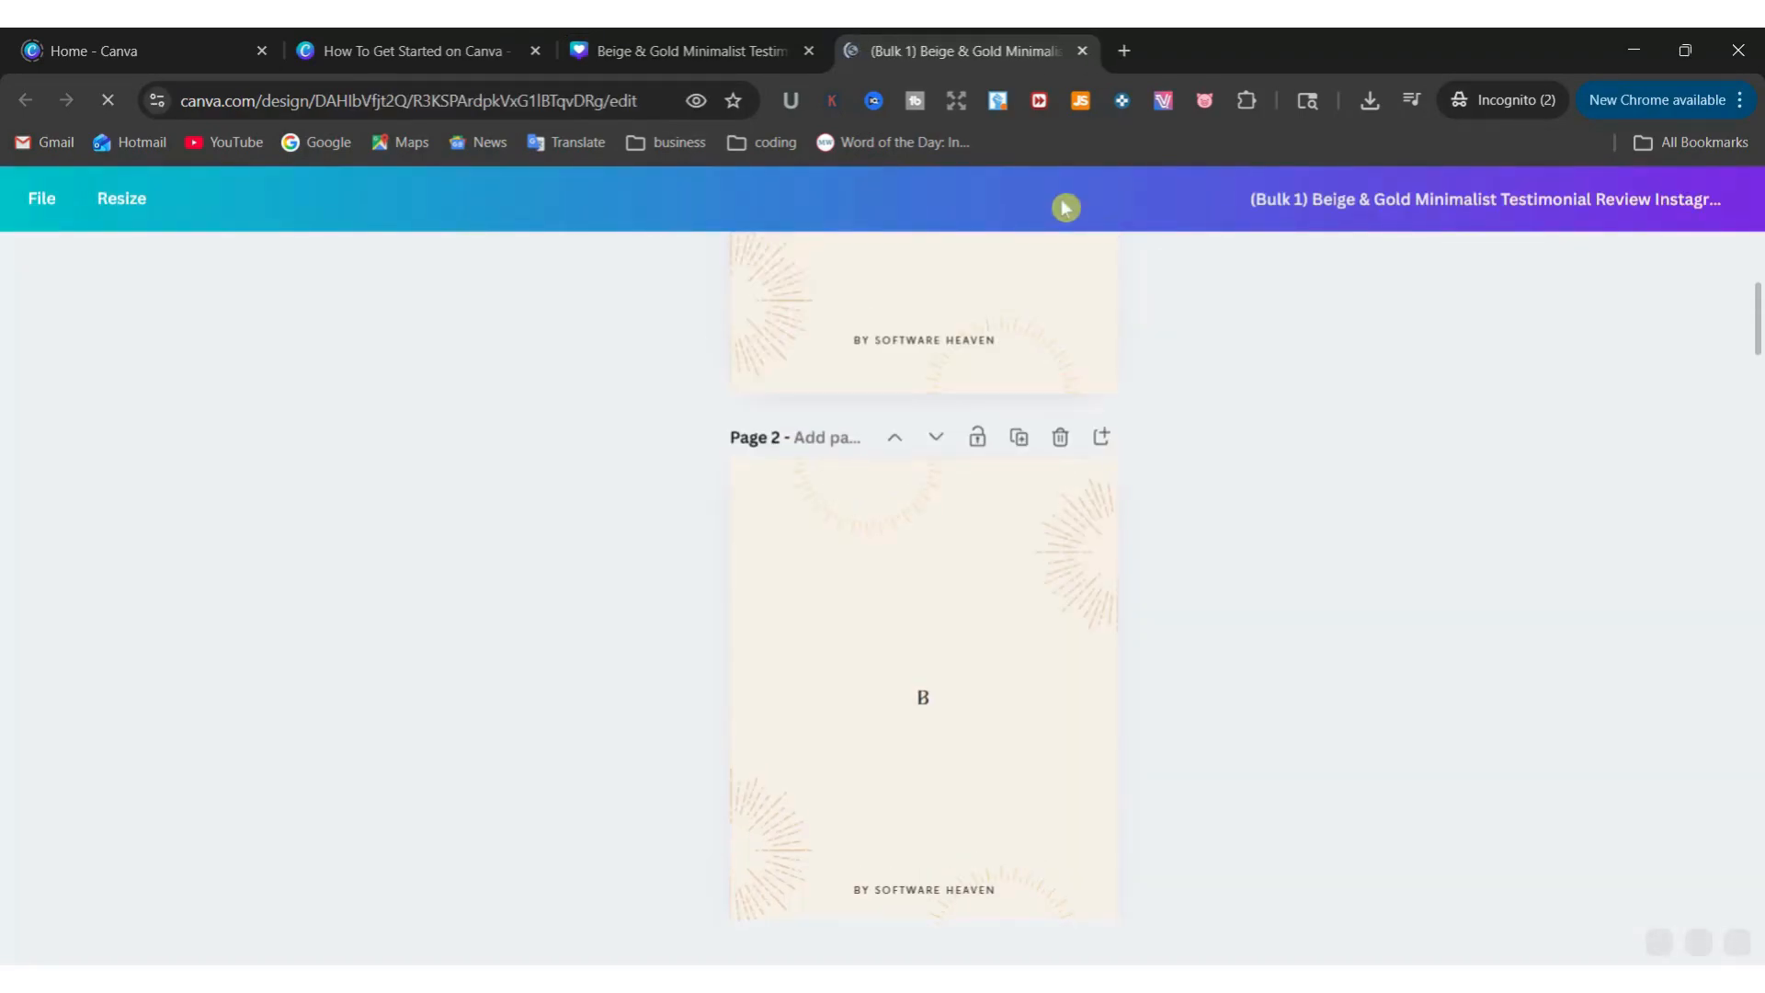
scroll(938, 571, up, 3)
scroll(923, 486, down, 10)
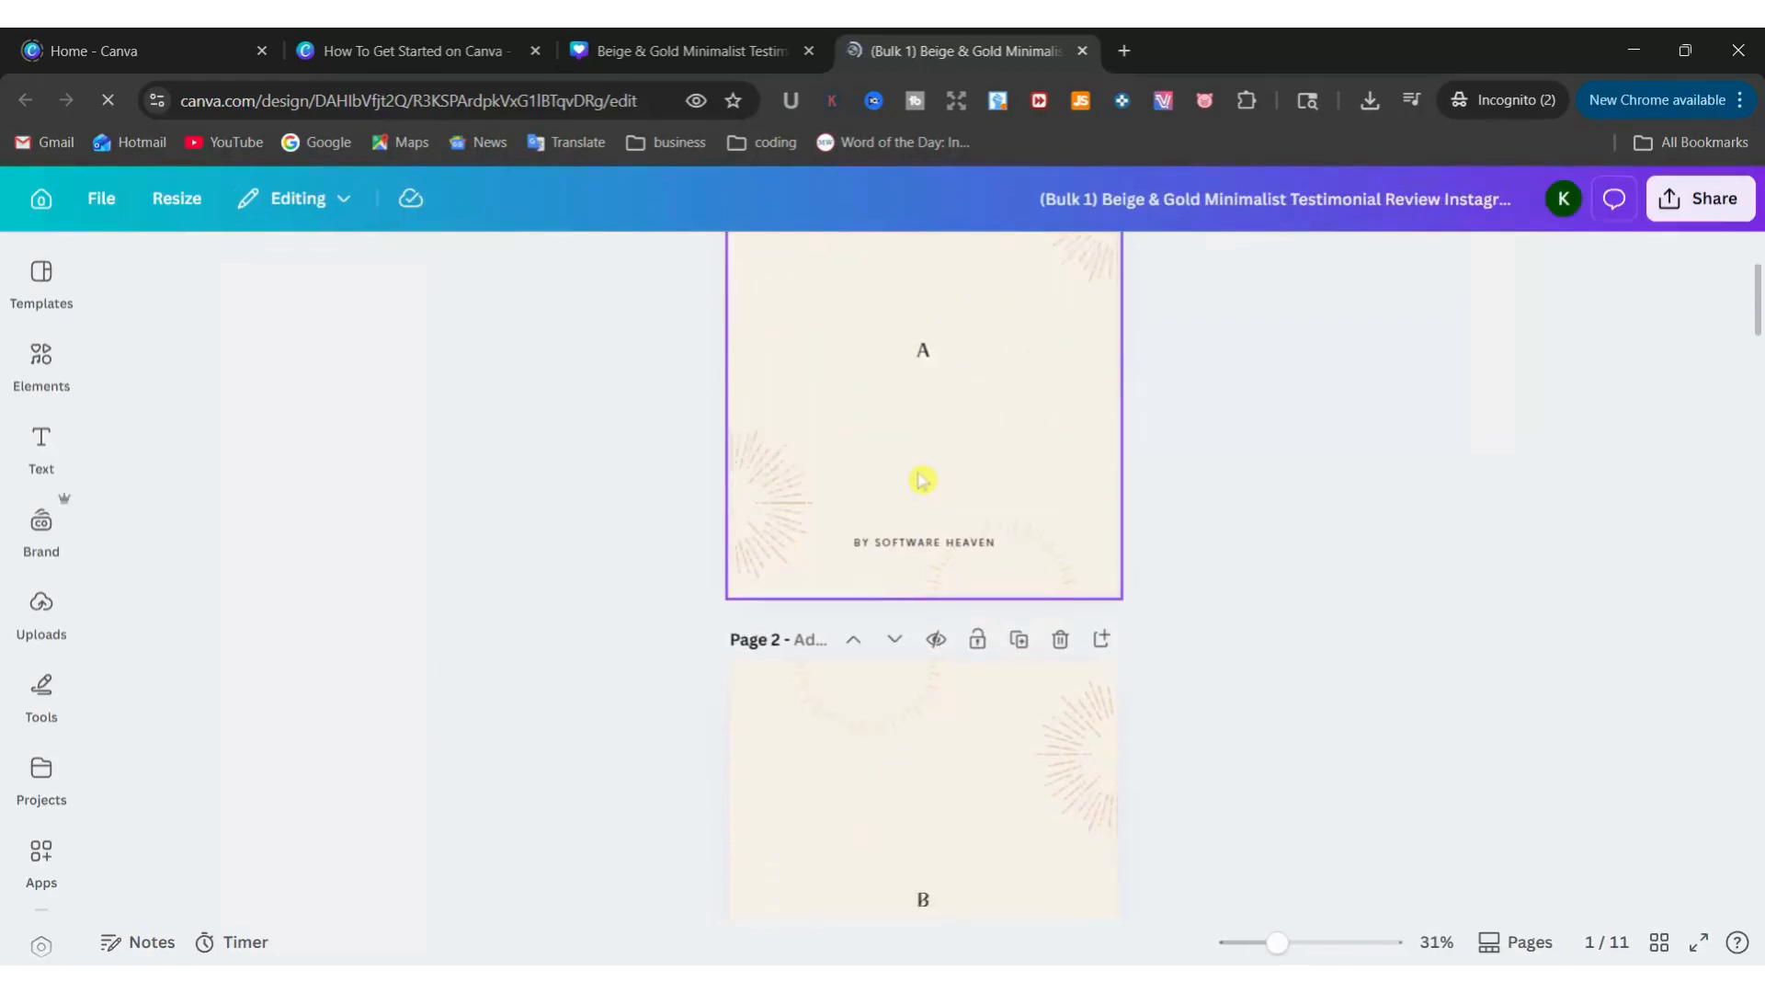
scroll(899, 628, down, 12)
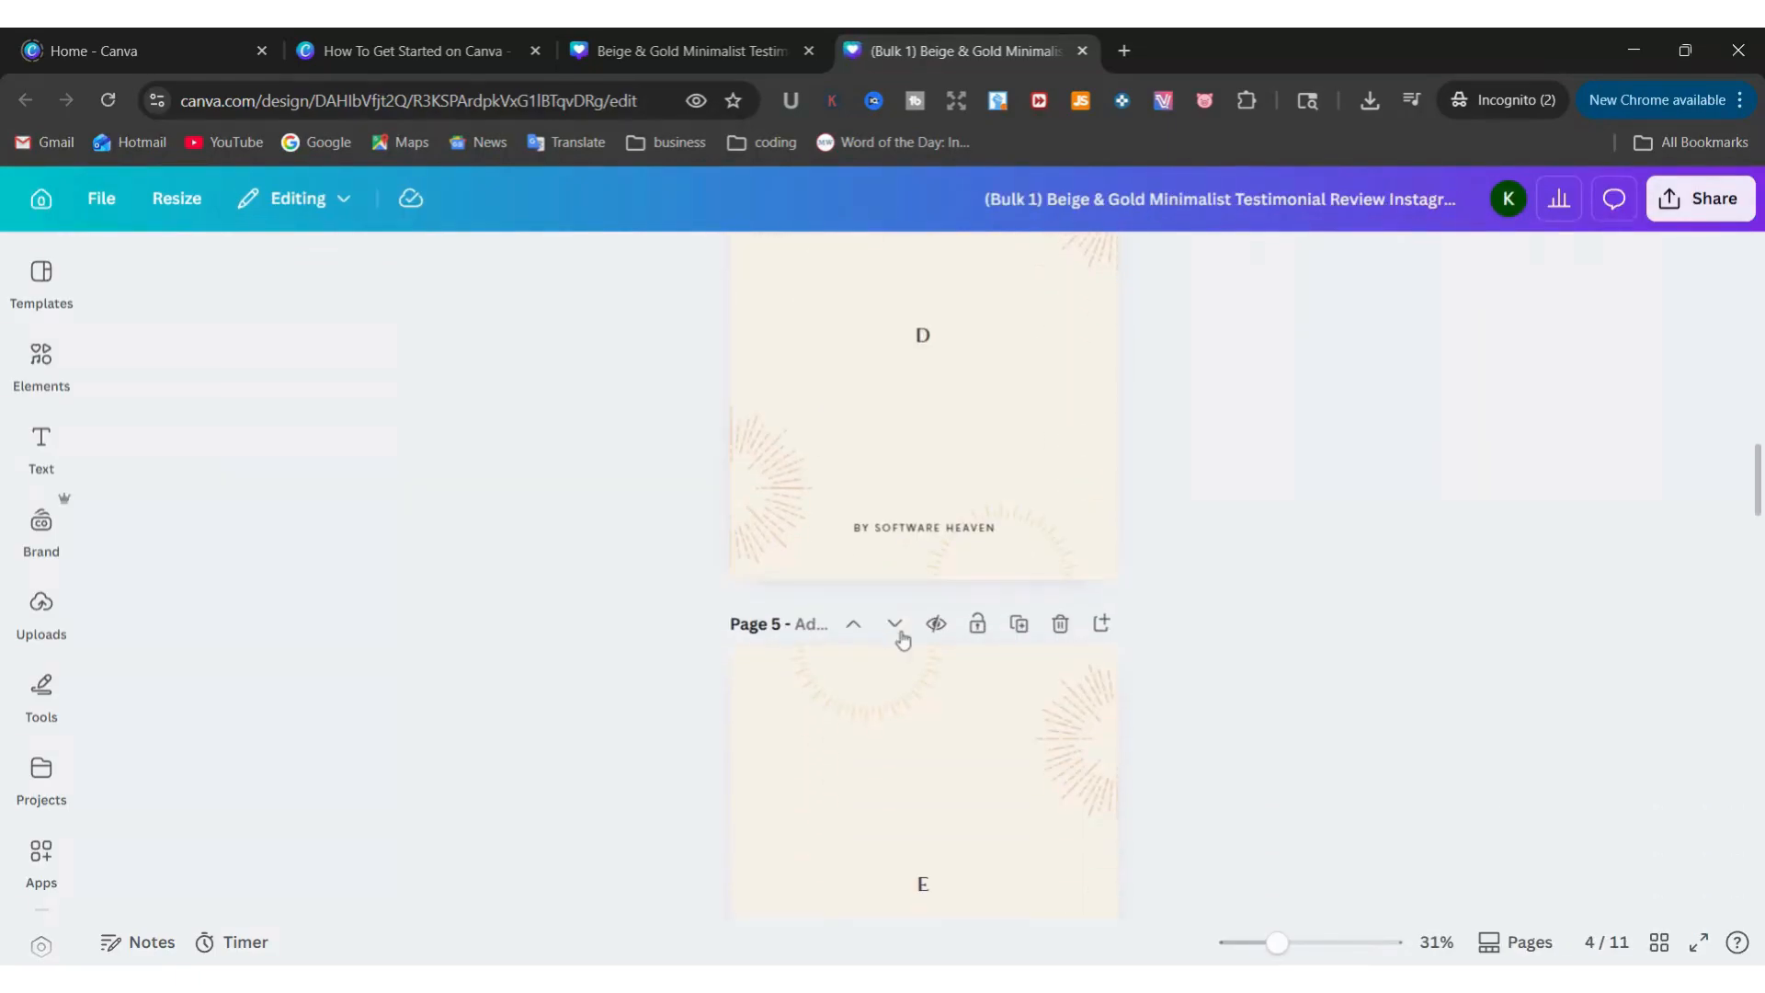
scroll(950, 694, down, 12)
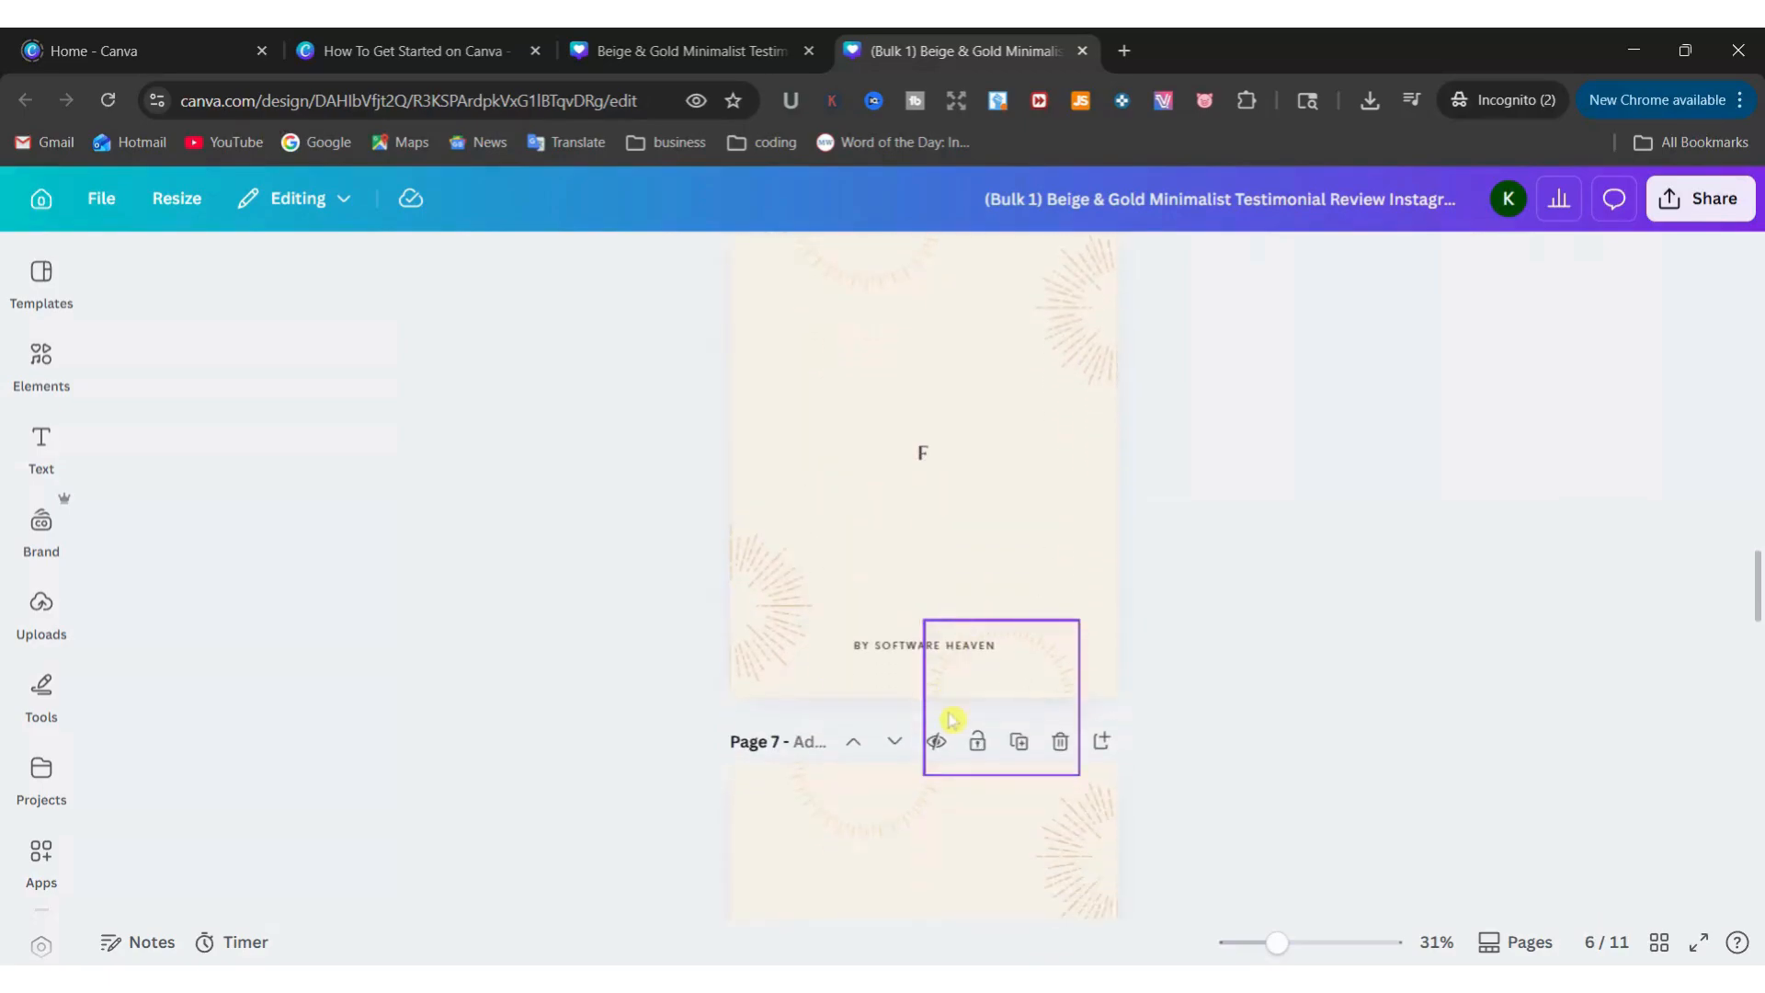
scroll(950, 726, down, 3)
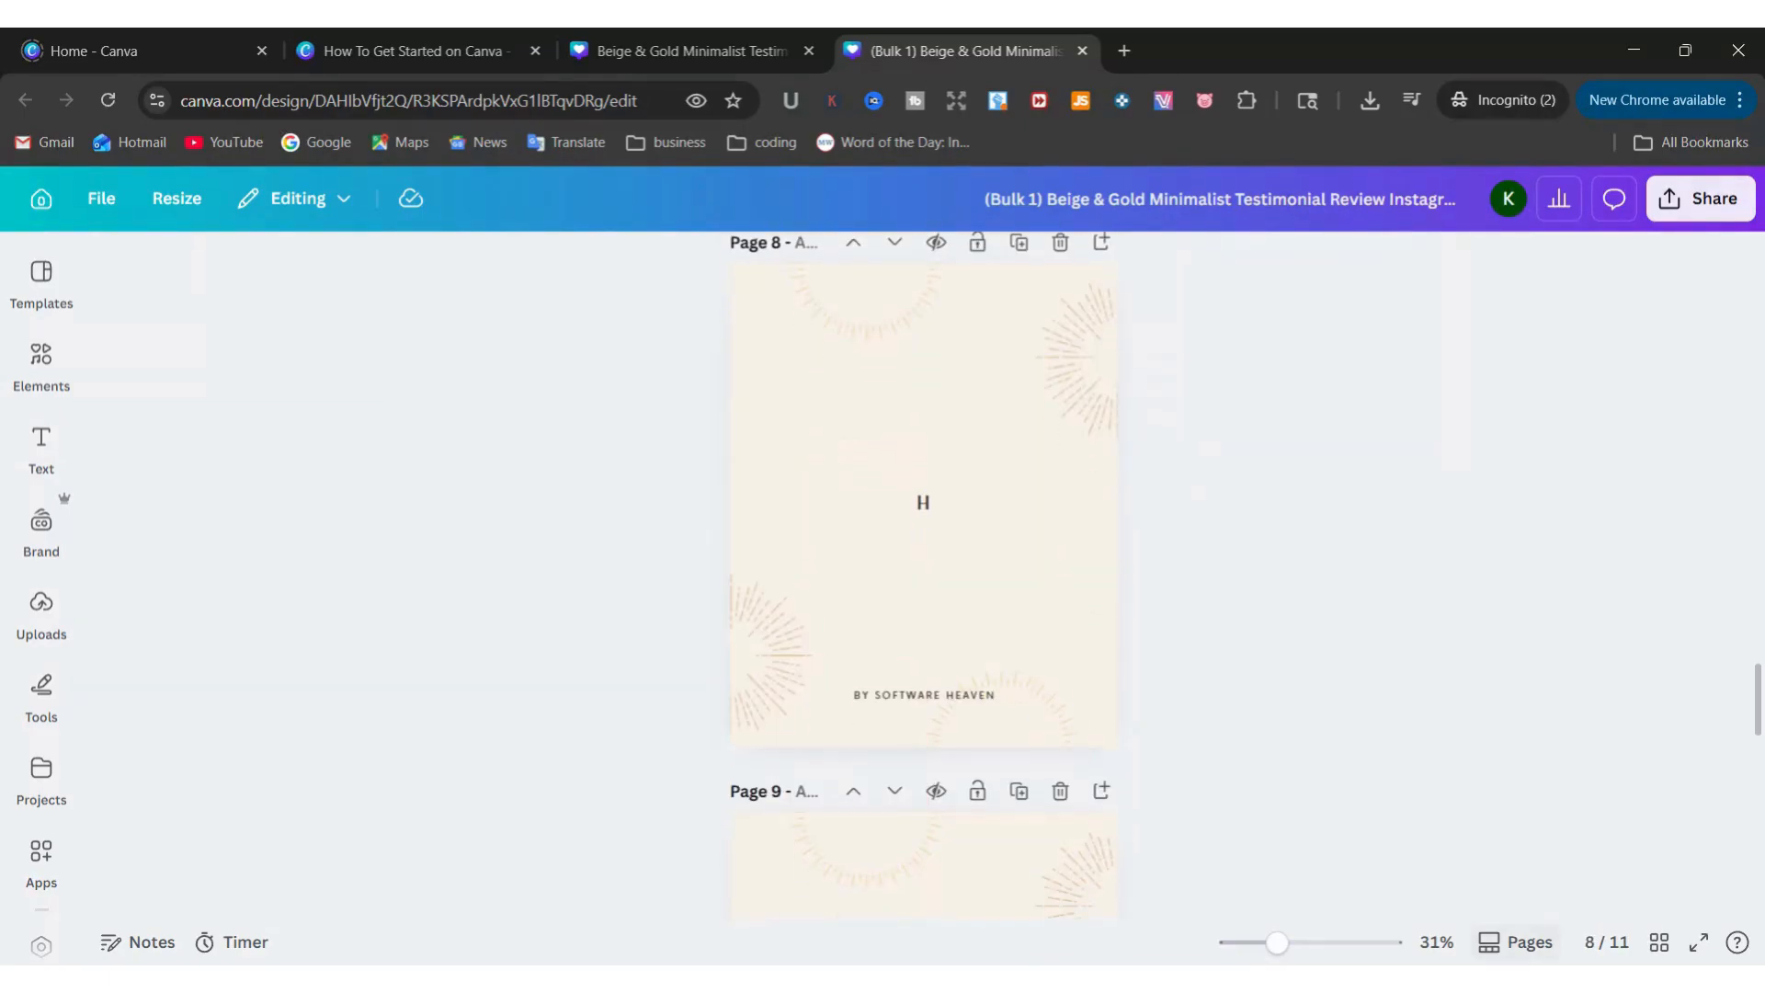
click(1611, 945)
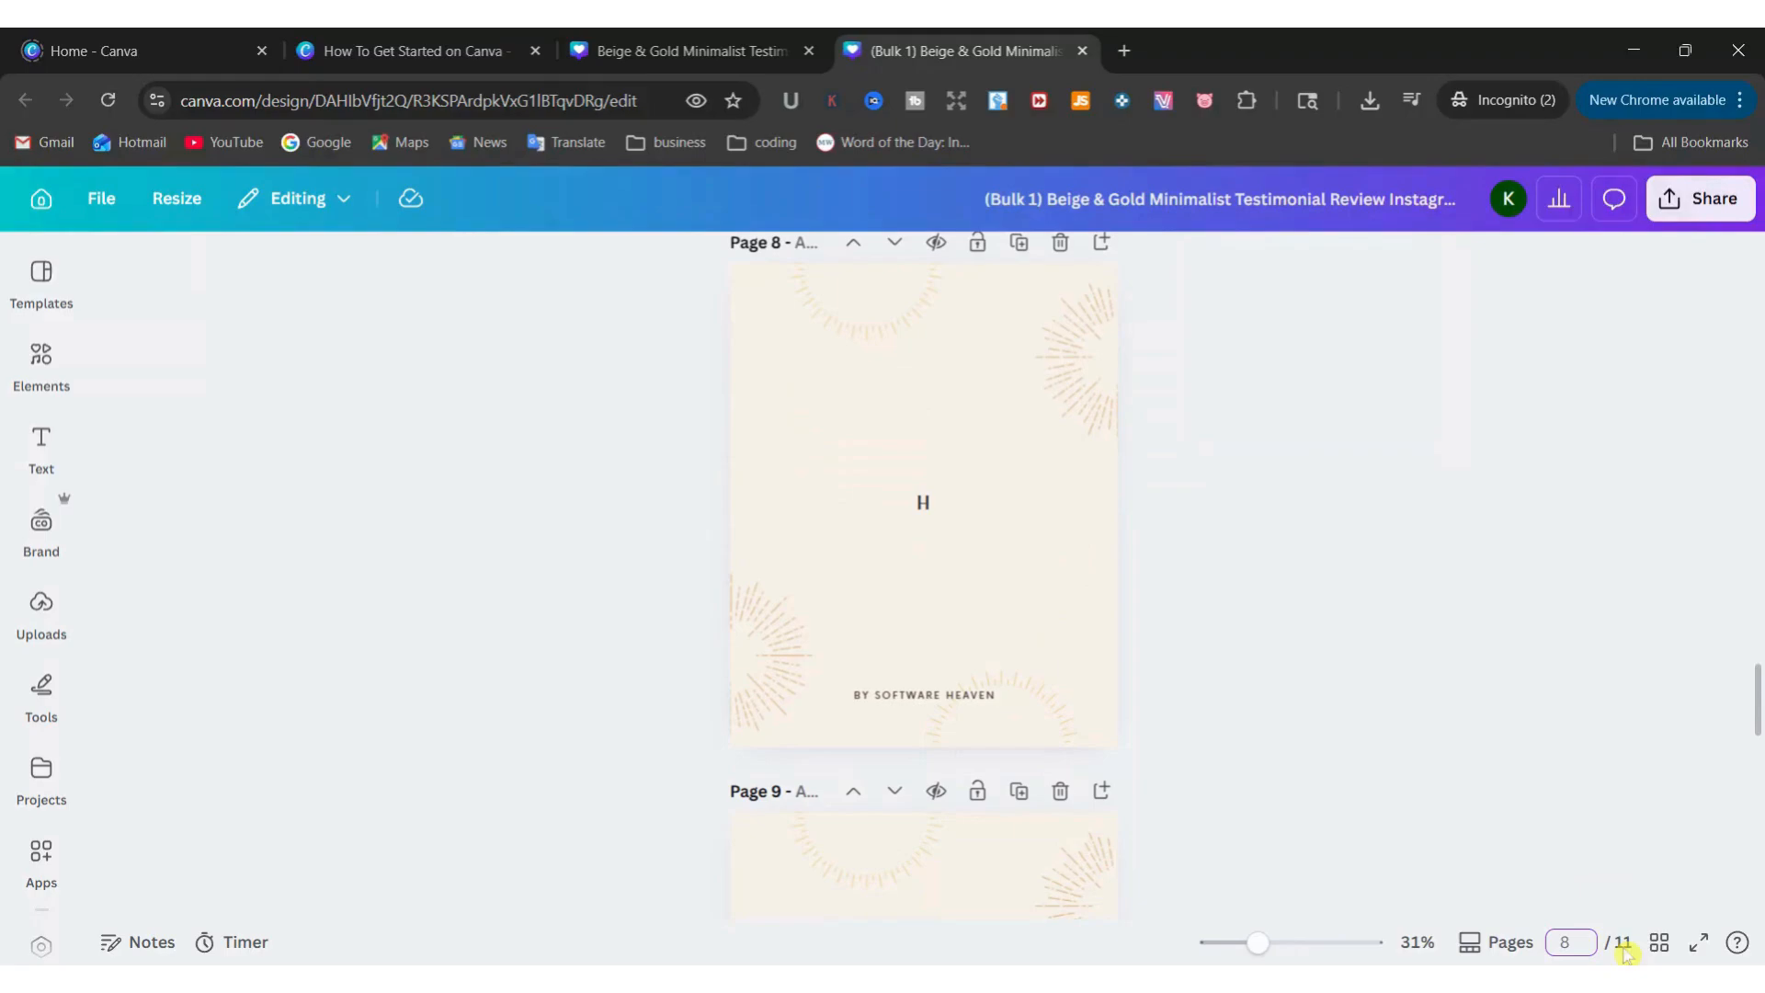
click(1661, 944)
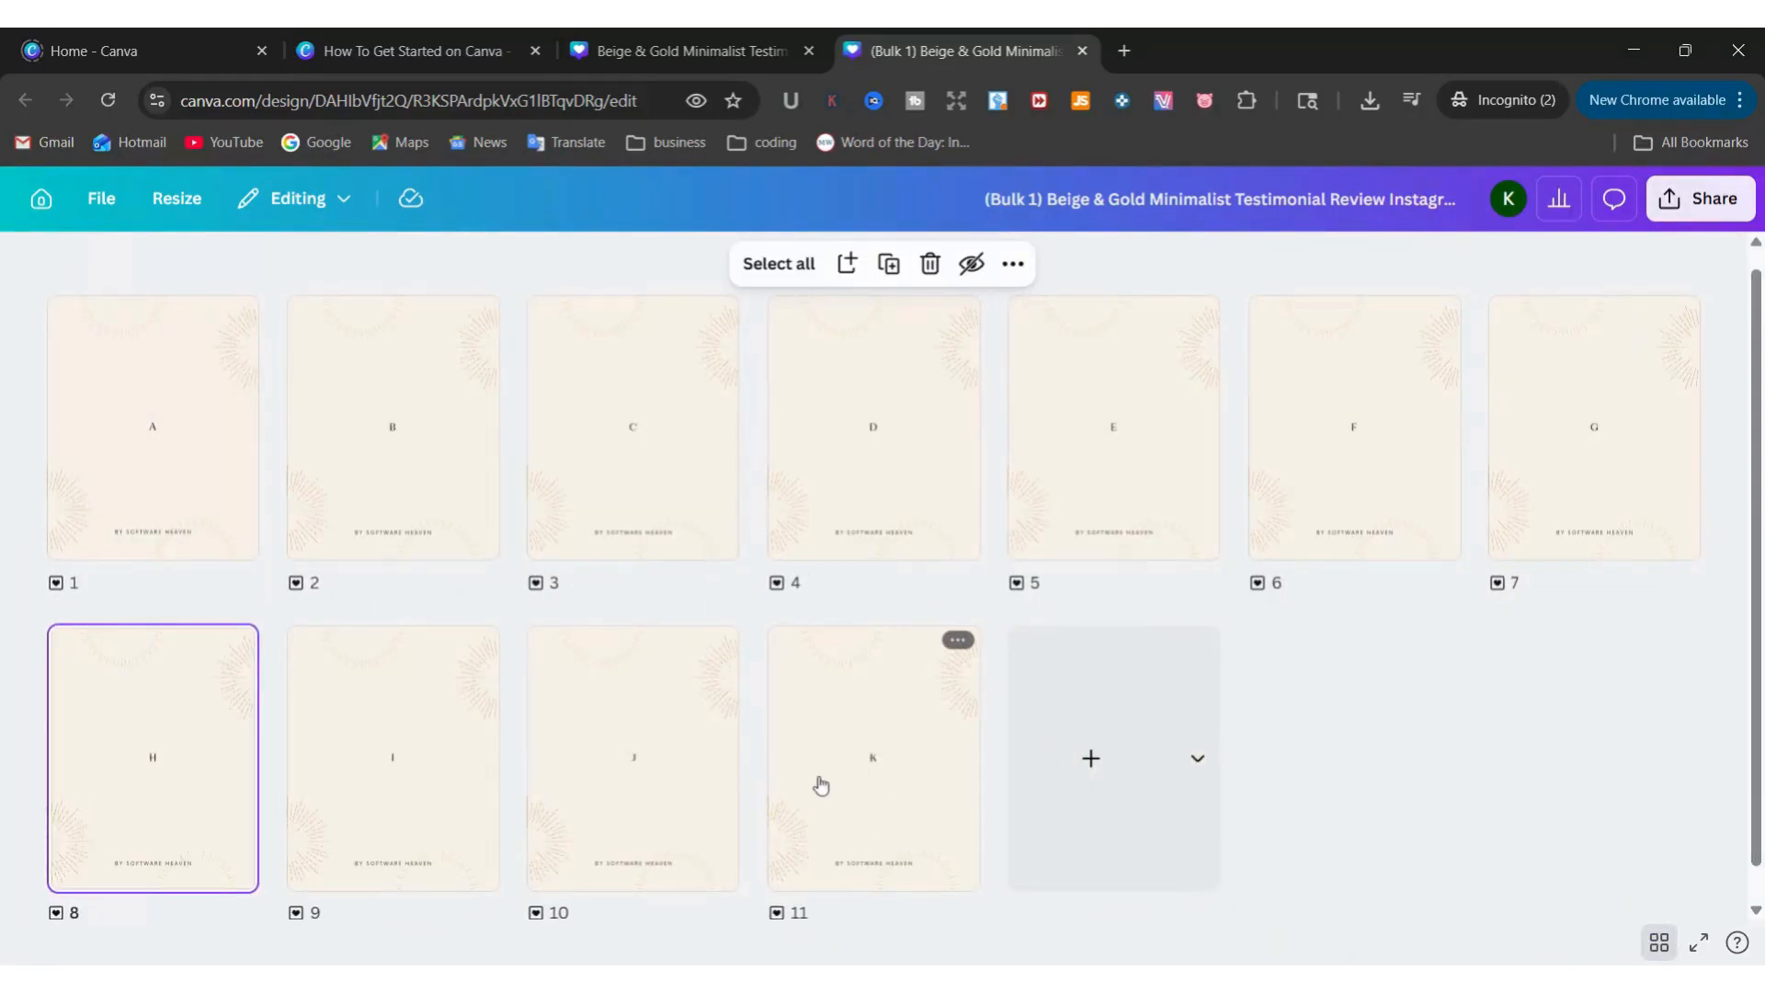
mouse_move(756, 767)
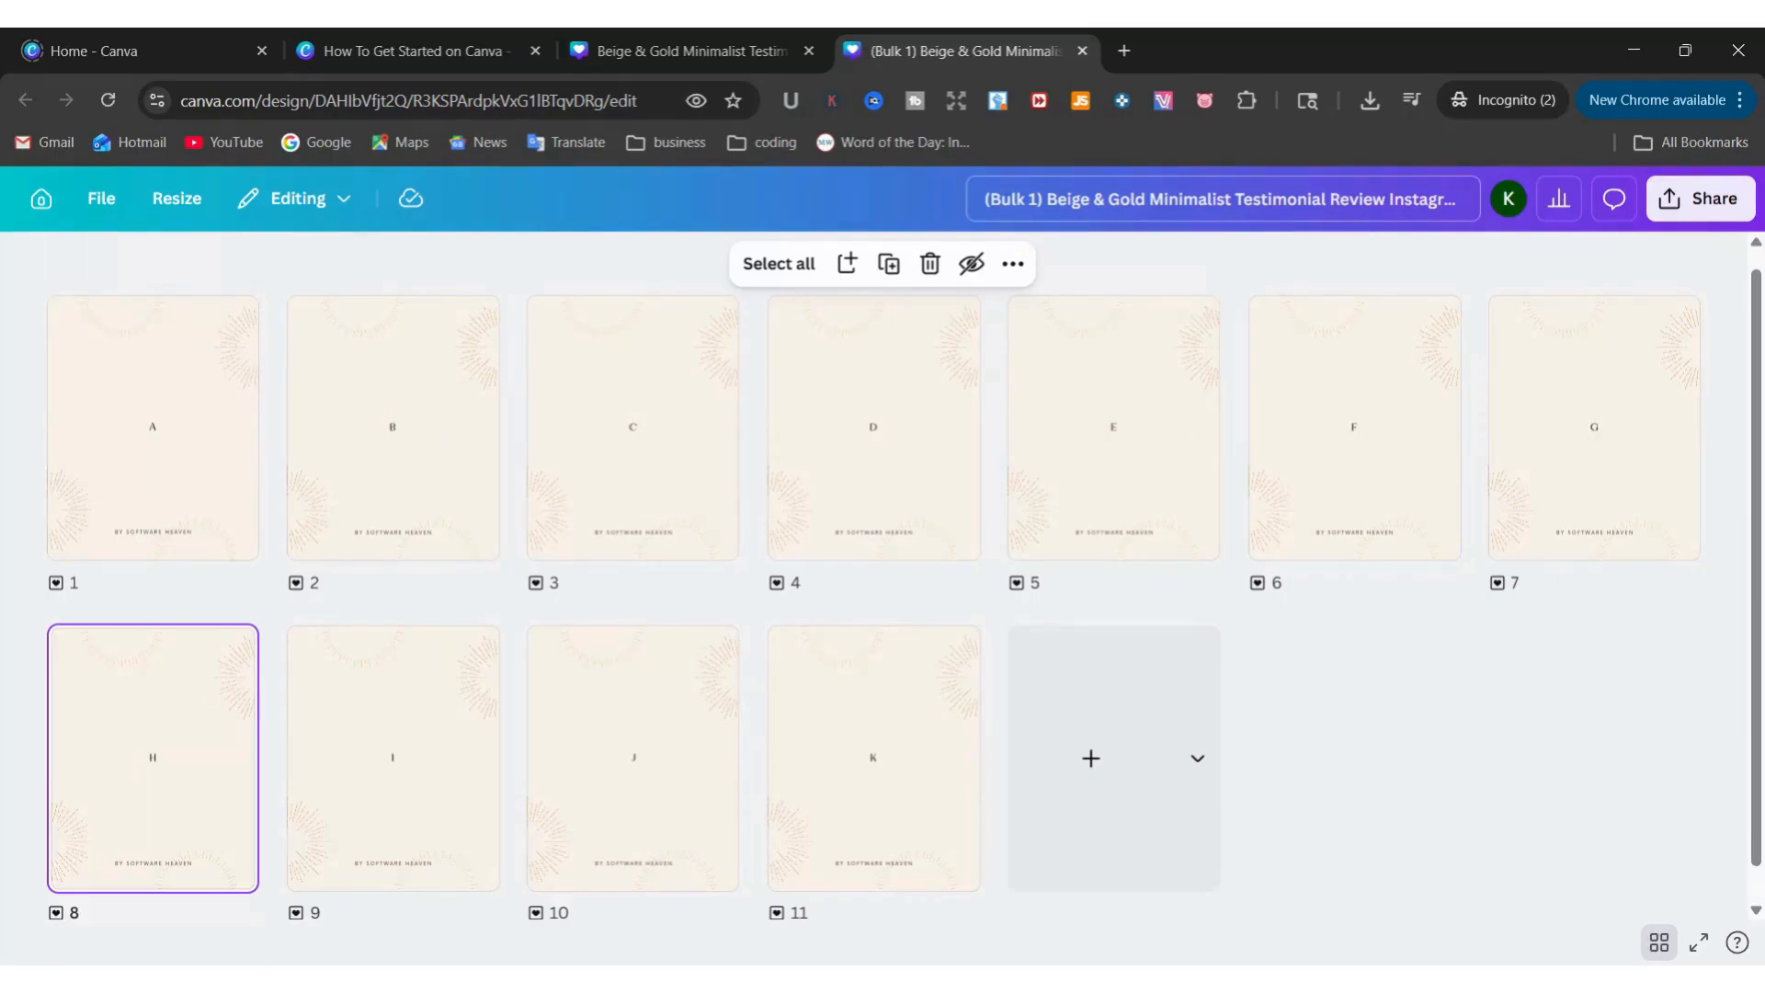
Highlight "(Bulk 1)" in the design title, view the download options for all pages and close them without downloading
drag(985, 199, 1043, 200)
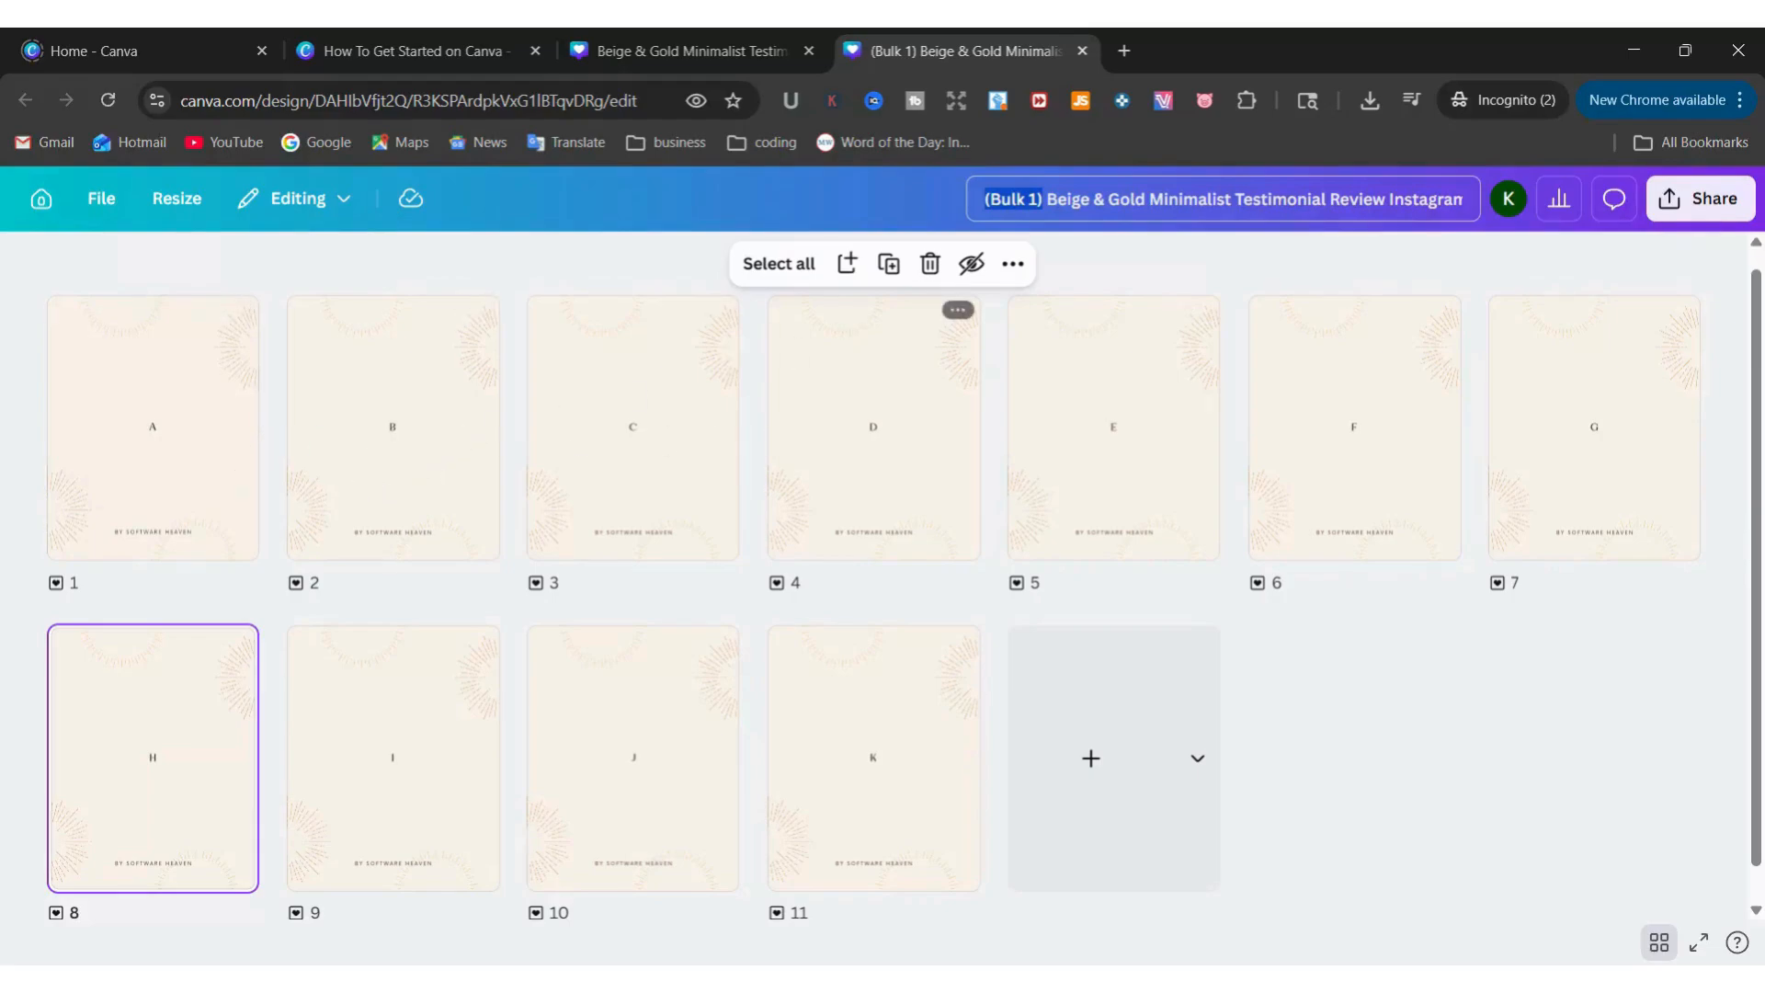
click(1701, 198)
click(1357, 741)
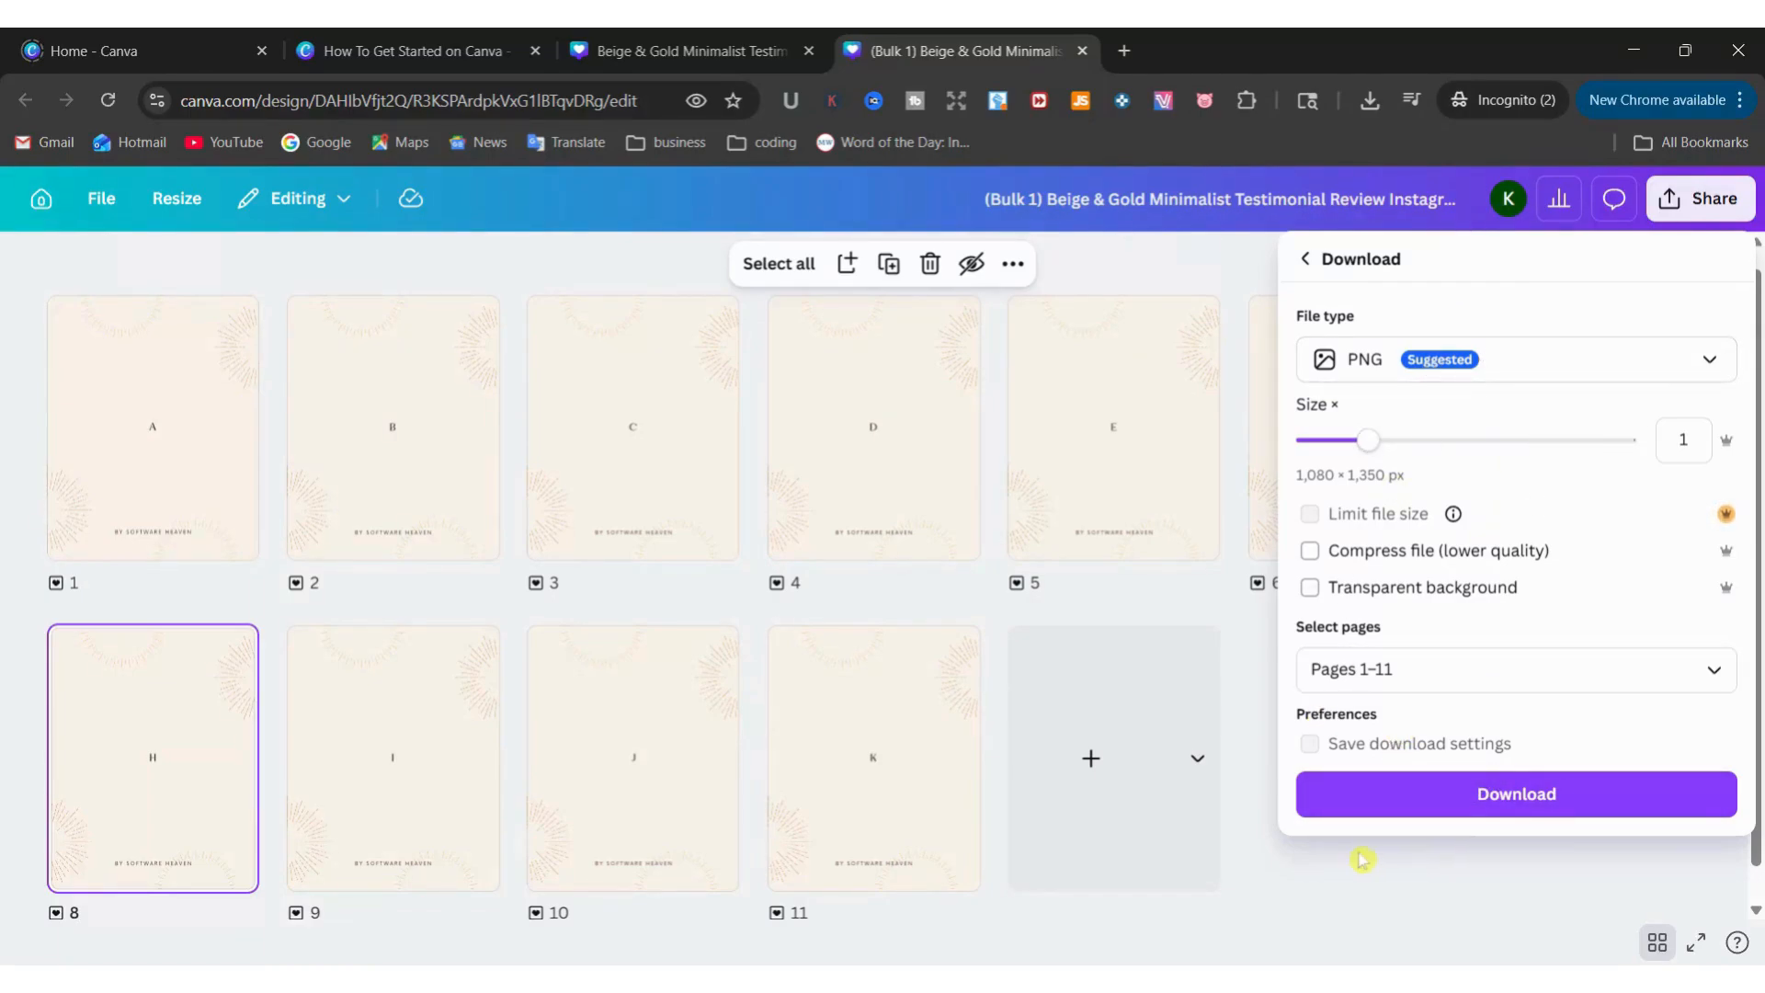
click(1233, 766)
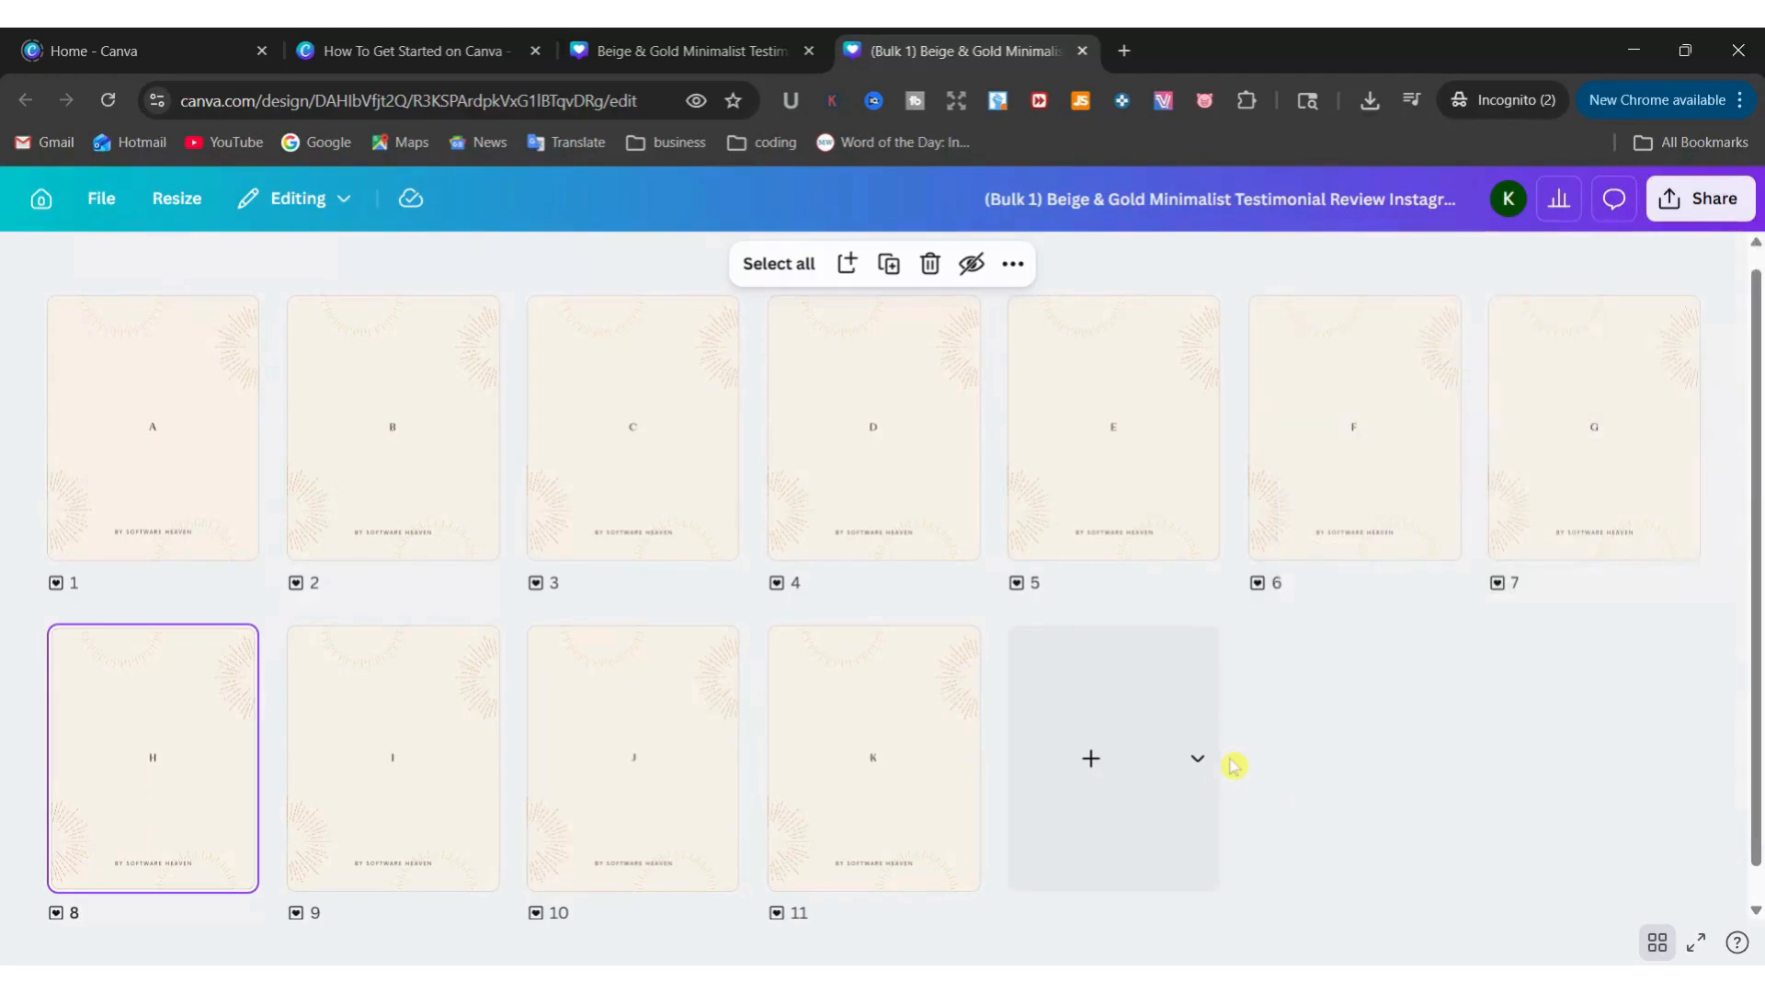